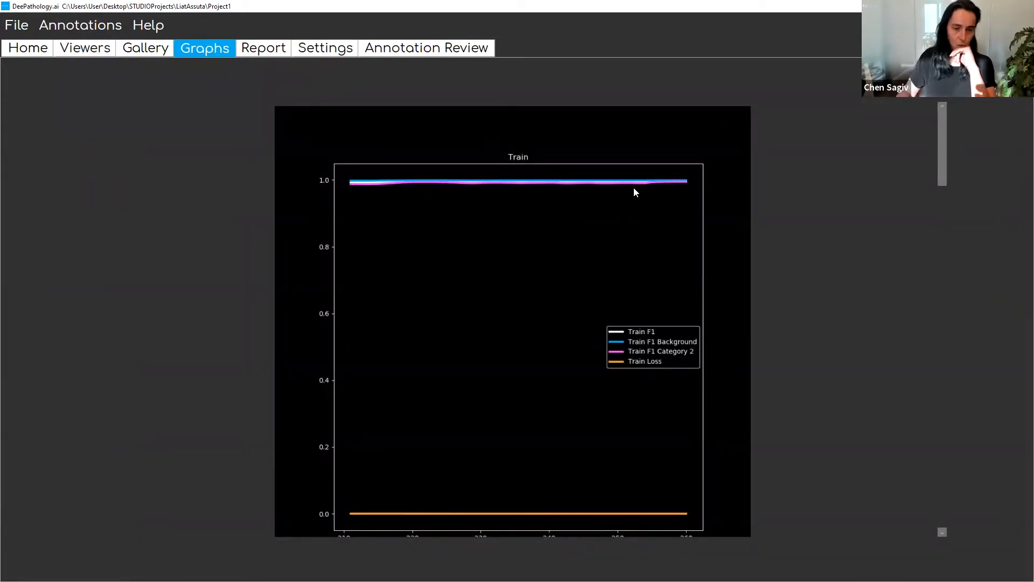
- Run the trained algorithm on the 2PD-L1.mrxs slide in the slide viewer
click(95, 53)
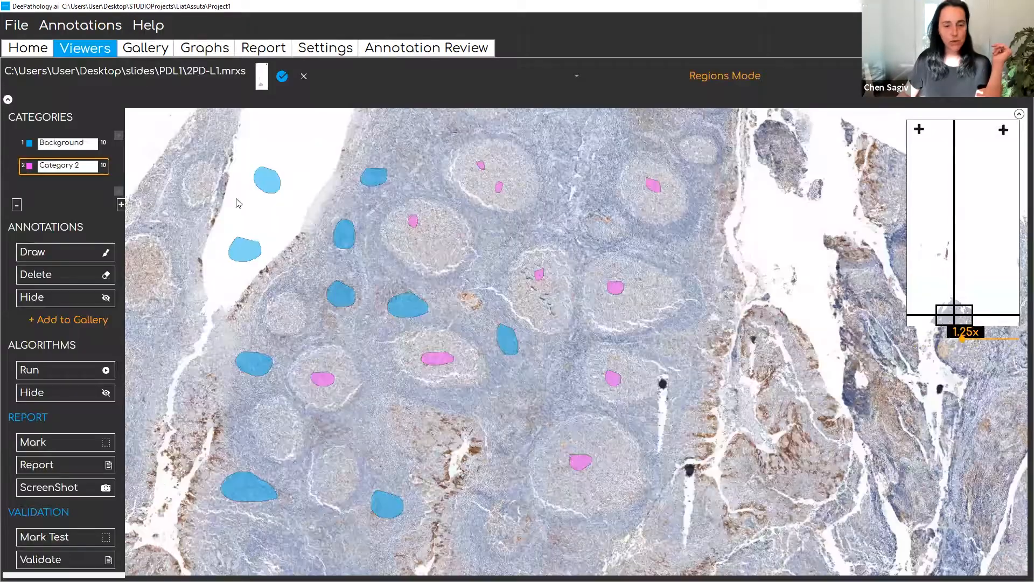
click(69, 369)
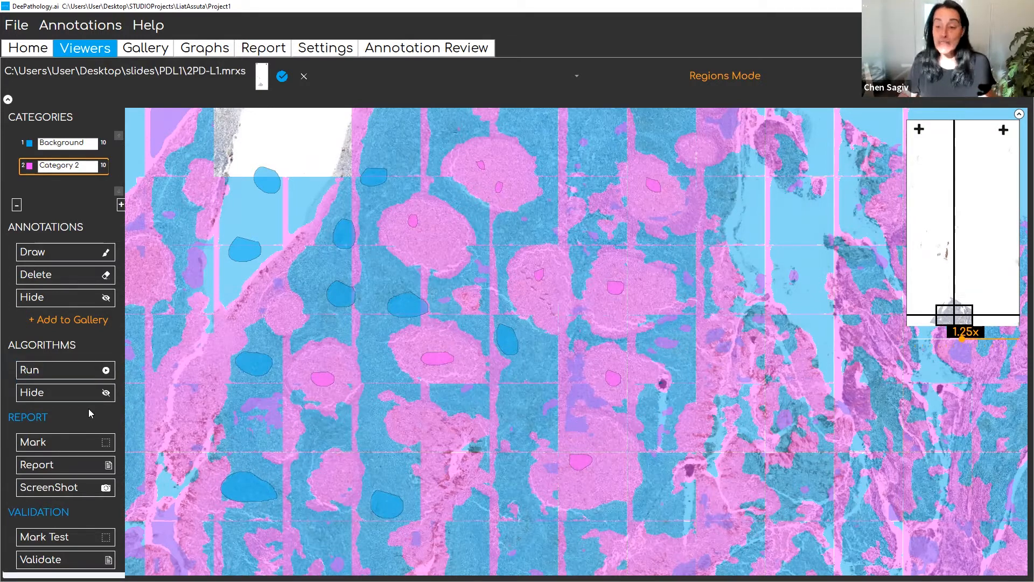
- Load the annotation review gallery and browse the annotations of all slides and categories
click(412, 49)
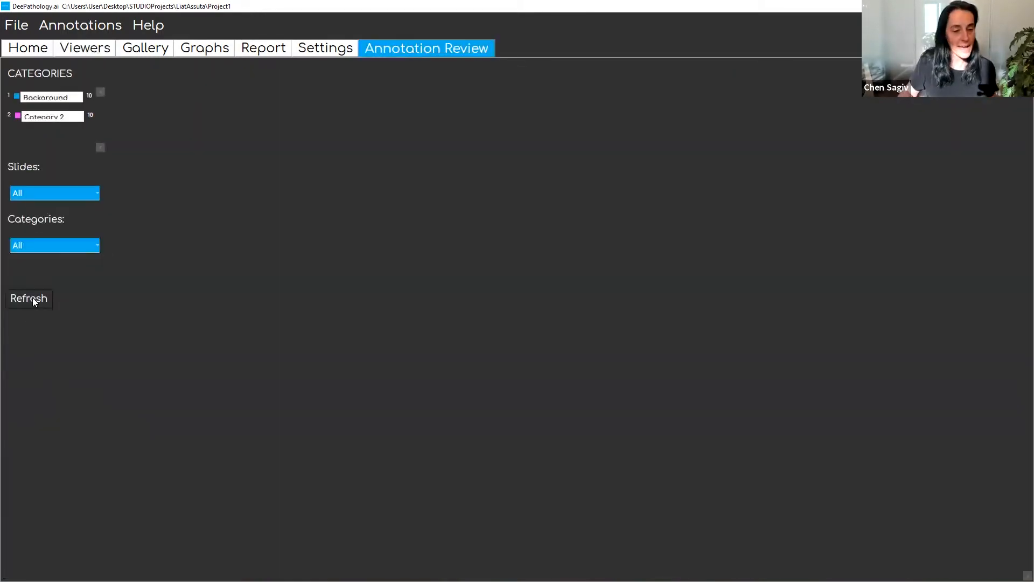
scroll(565, 320, down, 3)
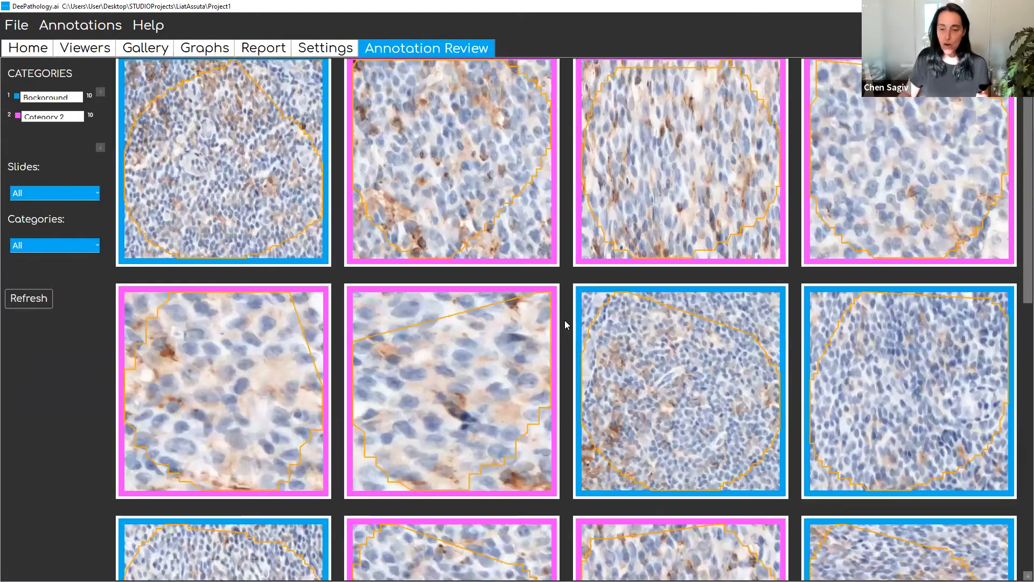
scroll(439, 248, down, 4)
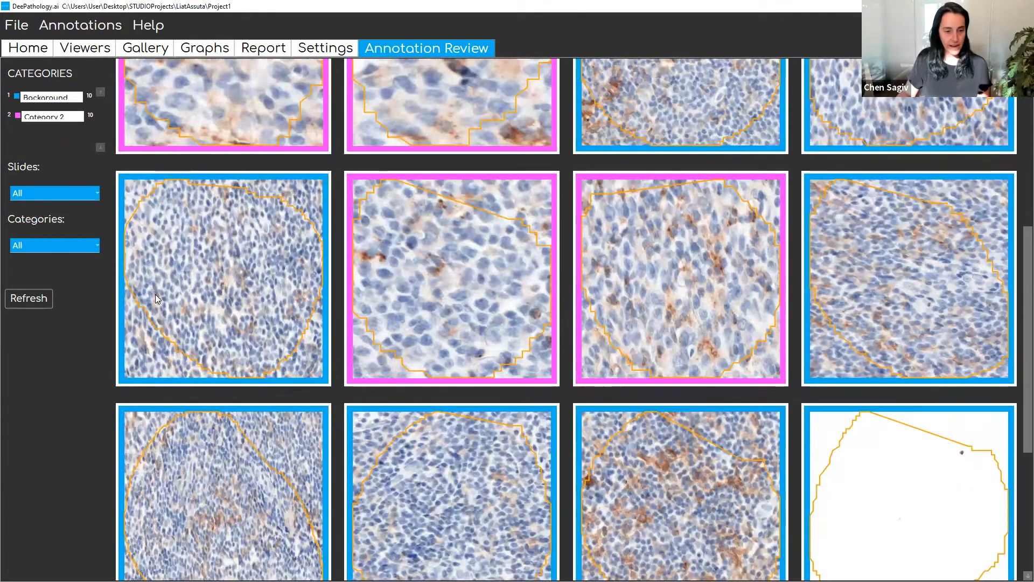
- Filter the annotation review to the Background category, refresh it and look through its thumbnails
click(94, 246)
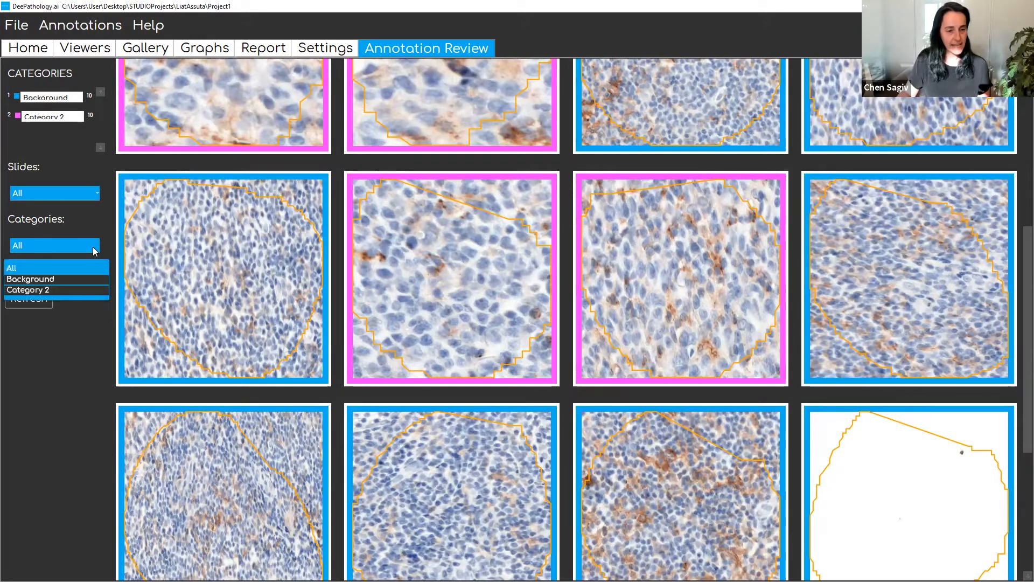
click(83, 280)
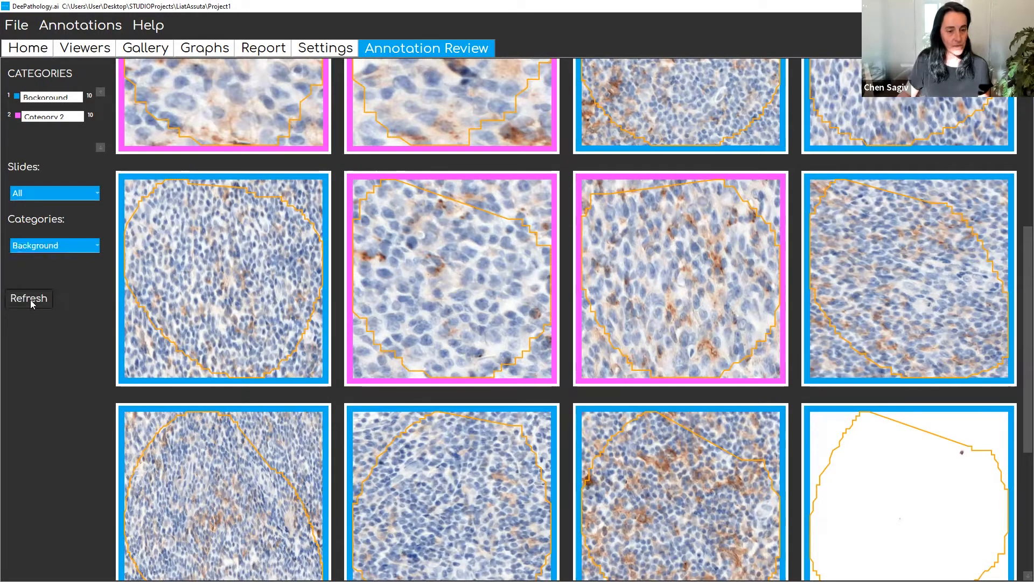
click(29, 299)
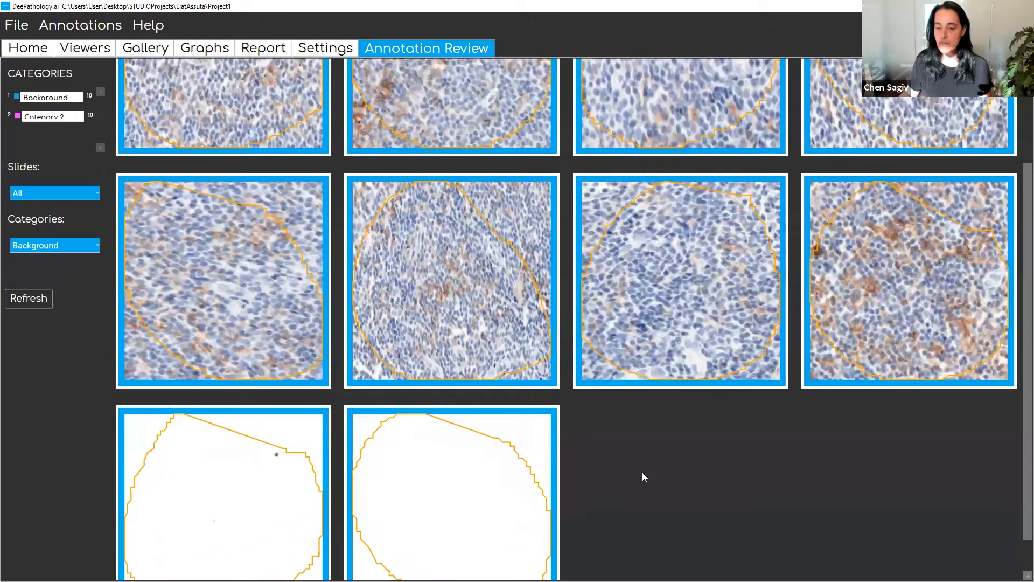
scroll(642, 472, up, 2)
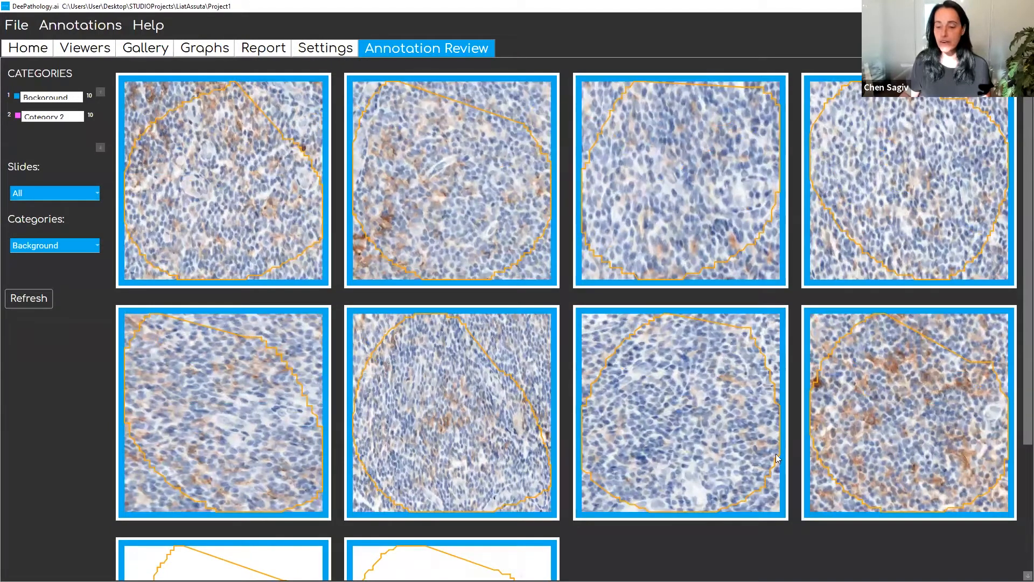
- Open the brown-stained Background annotation on its slide and examine the tissue around it at lower magnification
double_click(918, 415)
scroll(890, 396, down, 2)
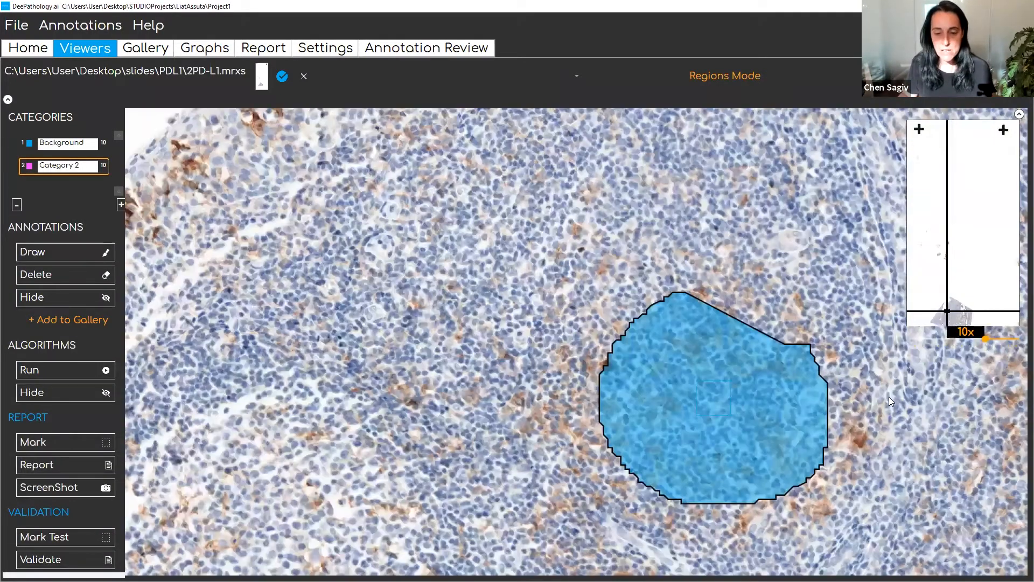
scroll(889, 430, down, 4)
drag(888, 483, 809, 468)
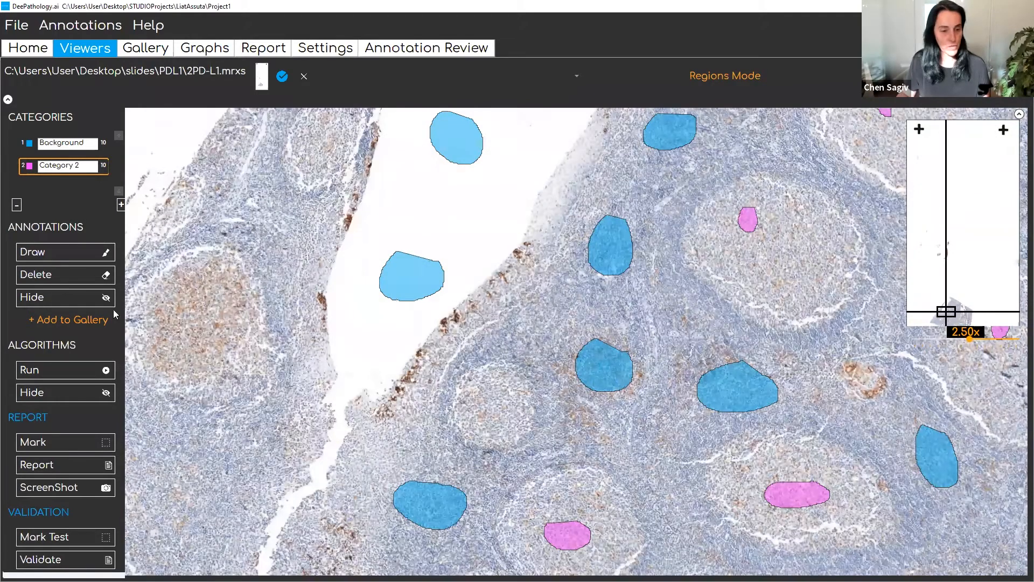
- Filter the annotation review to Category 2 and open one of its annotations on the slide to examine its surroundings
click(431, 50)
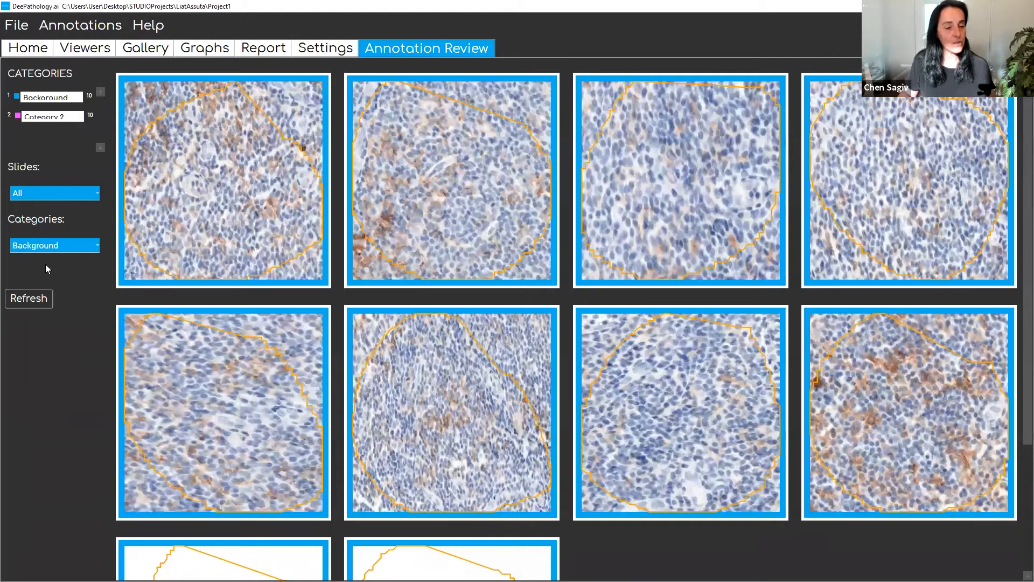
click(68, 247)
click(65, 287)
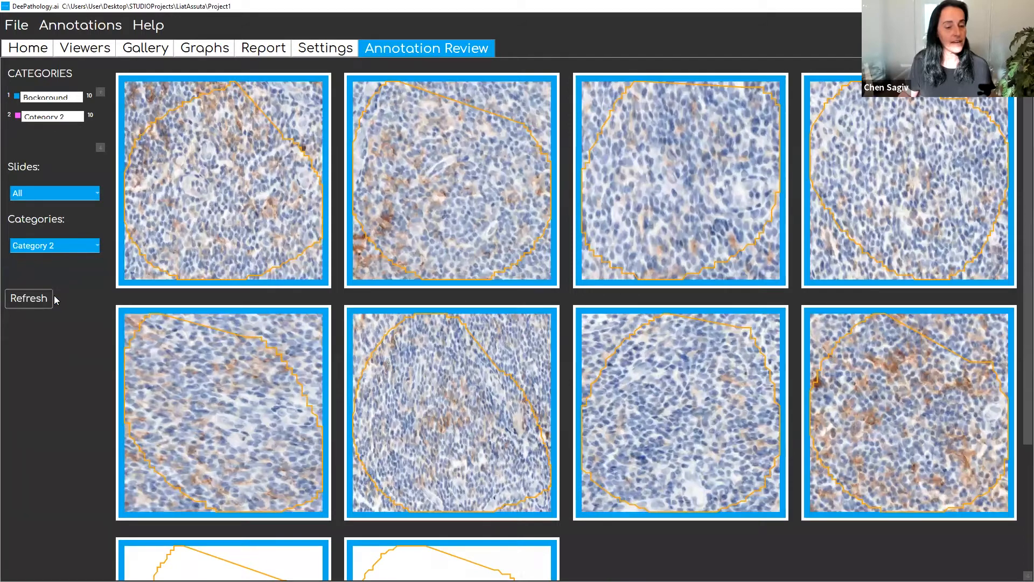
click(35, 299)
scroll(638, 338, down, 2)
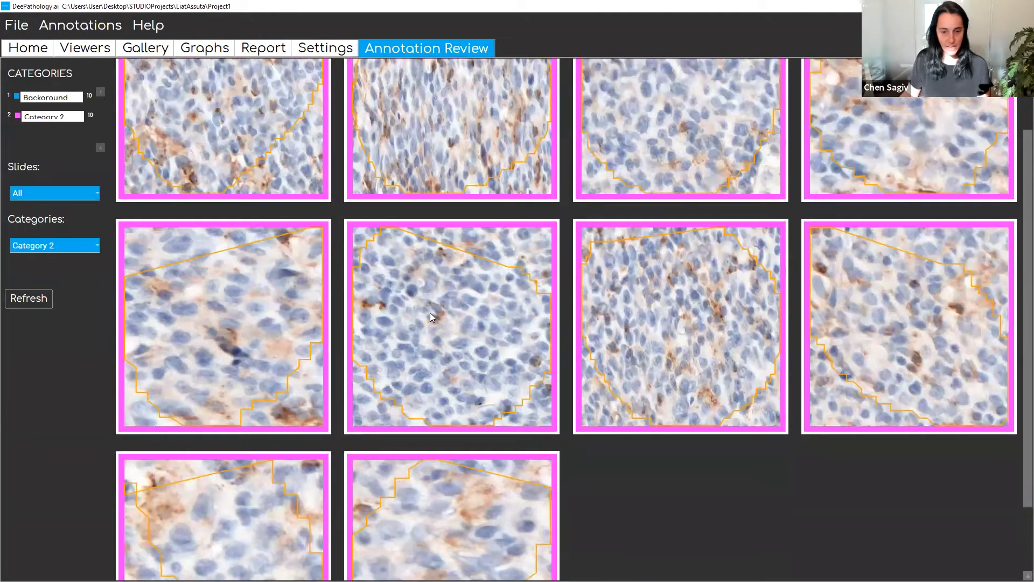
double_click(288, 308)
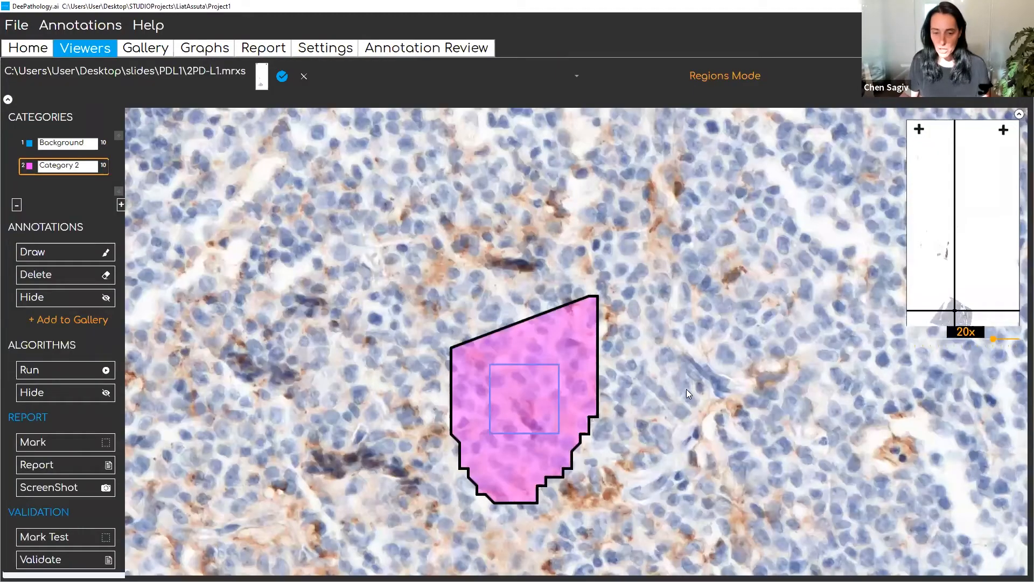
scroll(683, 386, down, 5)
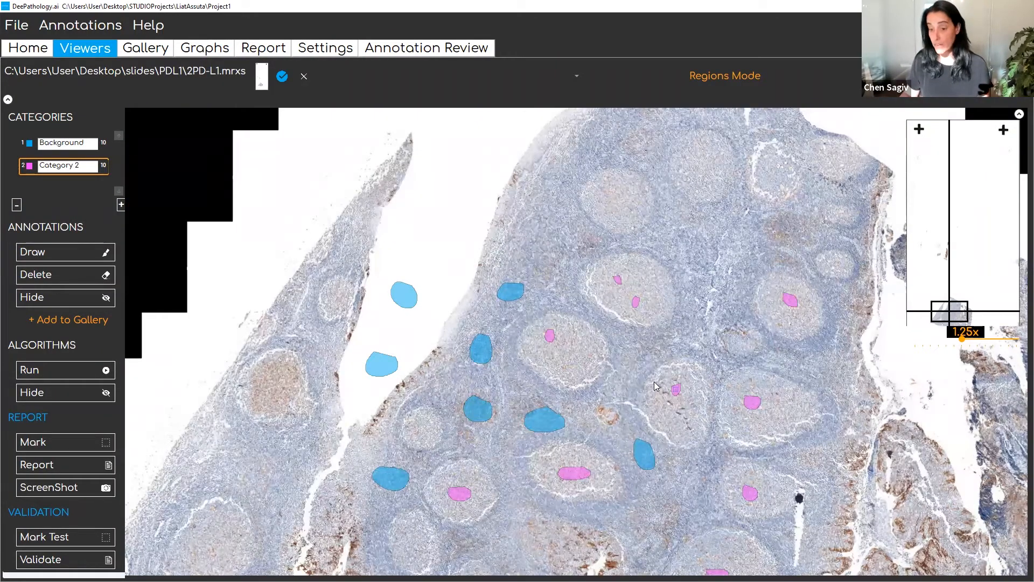
- Check the training graph and rerun the algorithm on the annotated follicle area of the slide
click(203, 49)
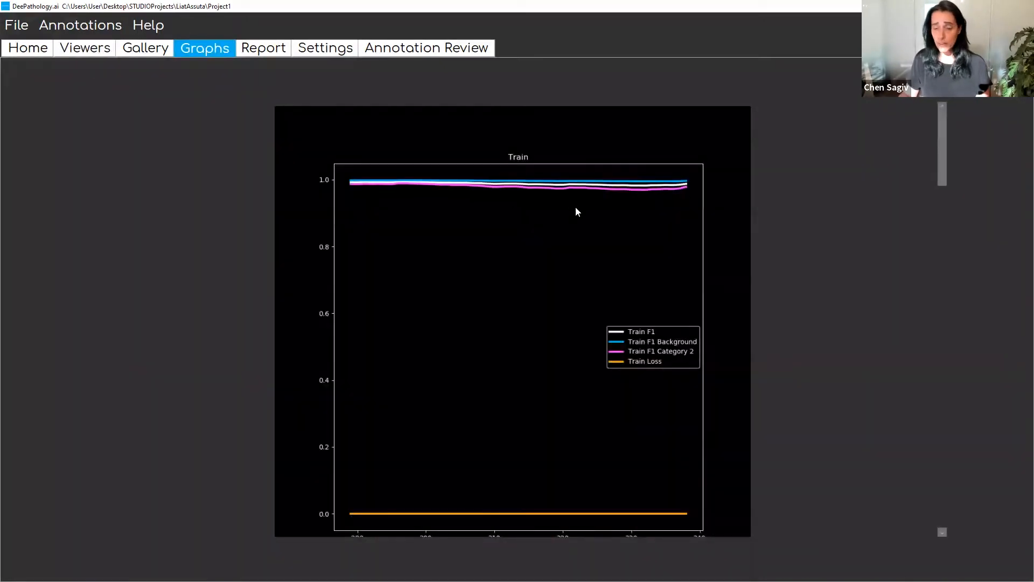
click(83, 51)
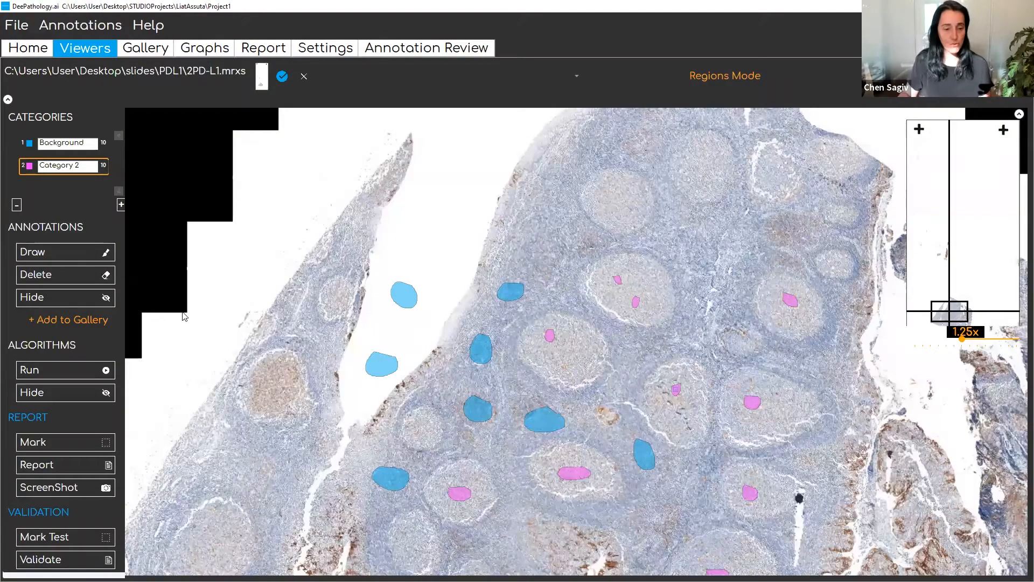
mouse_move(595, 355)
mouse_down()
mouse_move(593, 289)
mouse_move(582, 340)
mouse_move(569, 345)
mouse_up()
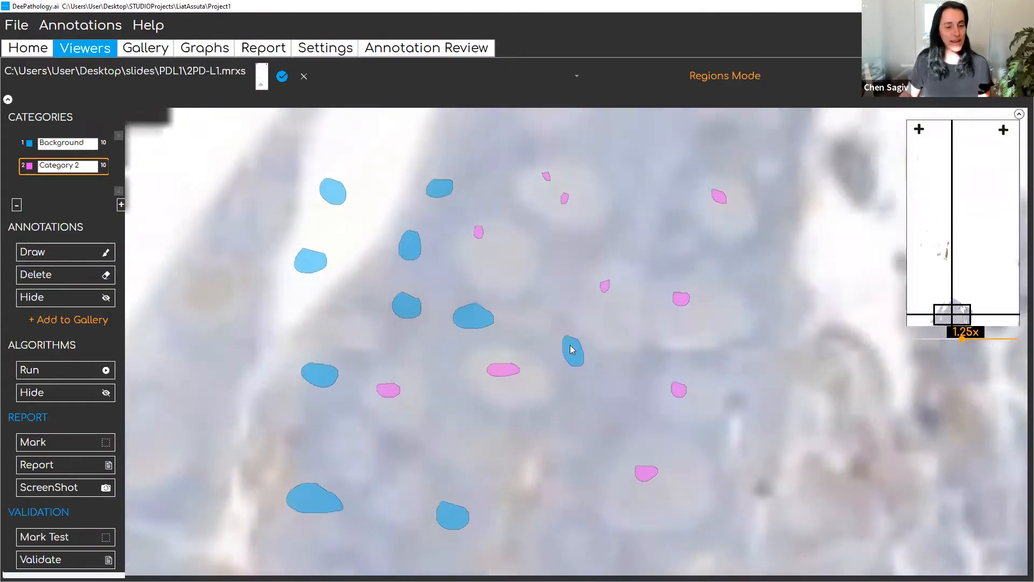
mouse_move(327, 417)
mouse_down()
mouse_move(307, 391)
mouse_move(282, 429)
mouse_up()
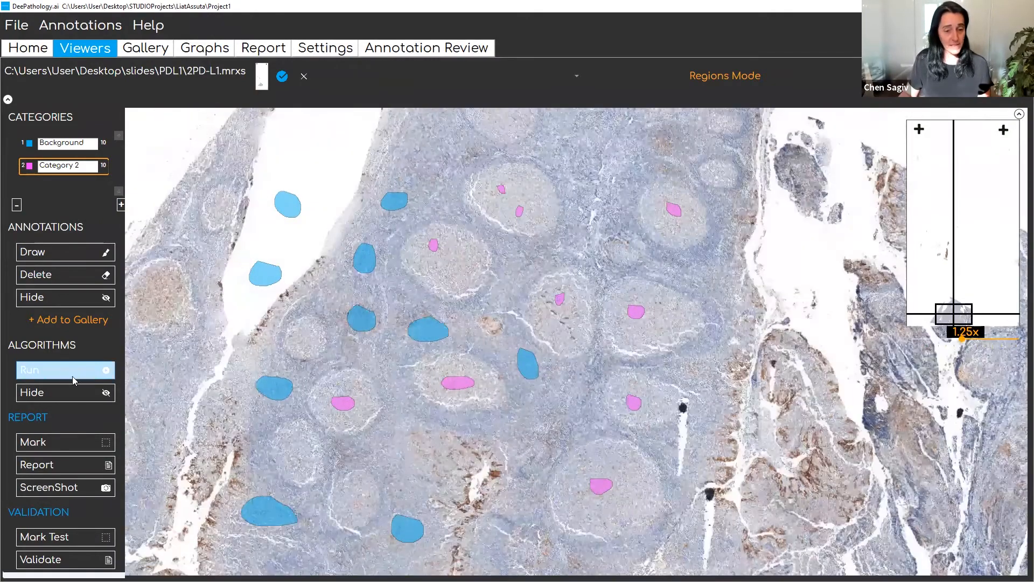
click(72, 375)
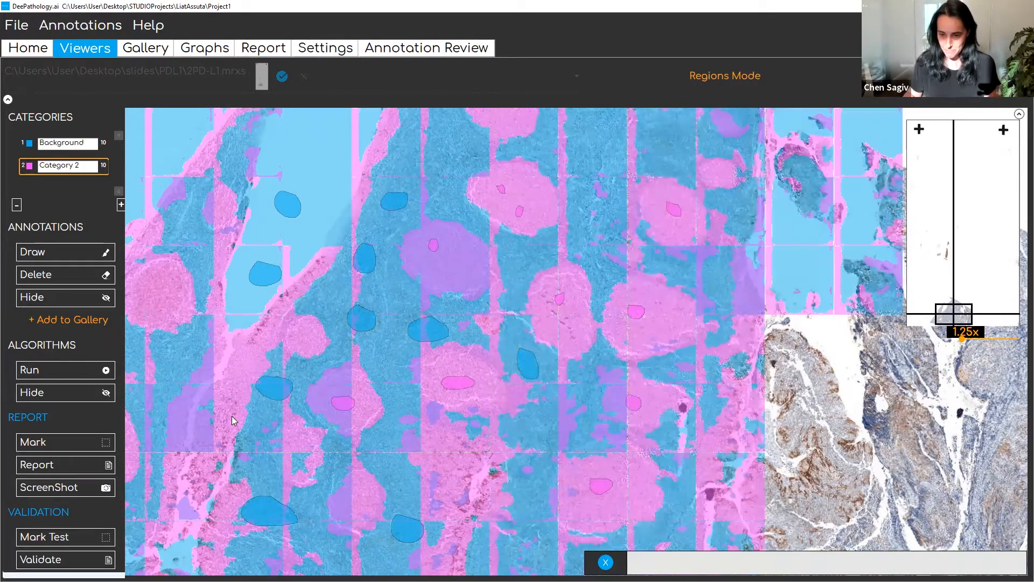
- Switch the algorithm results off and on repeatedly to compare the segmentation with the tissue, leaving them hidden
click(77, 396)
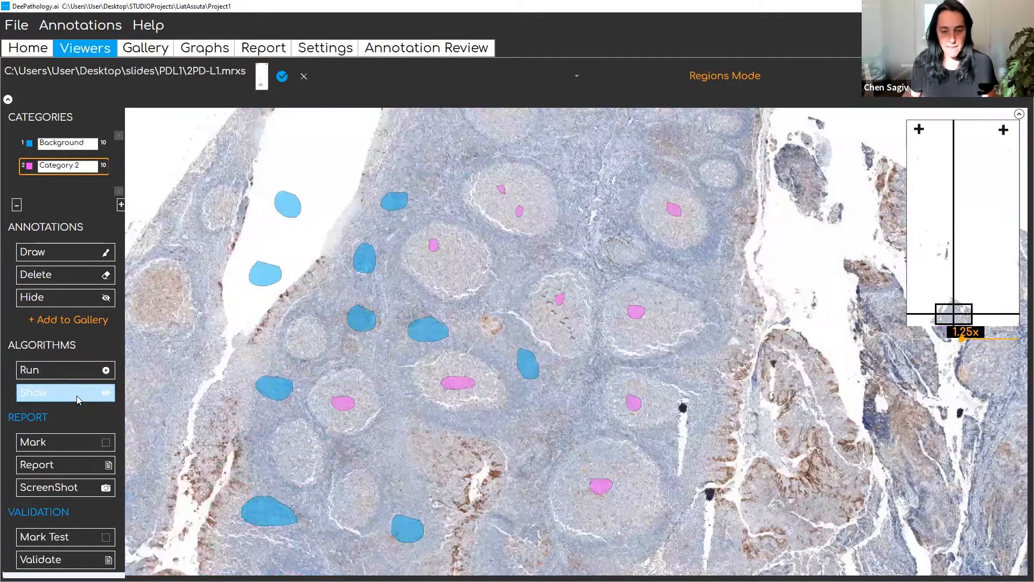
click(76, 396)
click(76, 396)
click(76, 396)
click(76, 395)
click(76, 395)
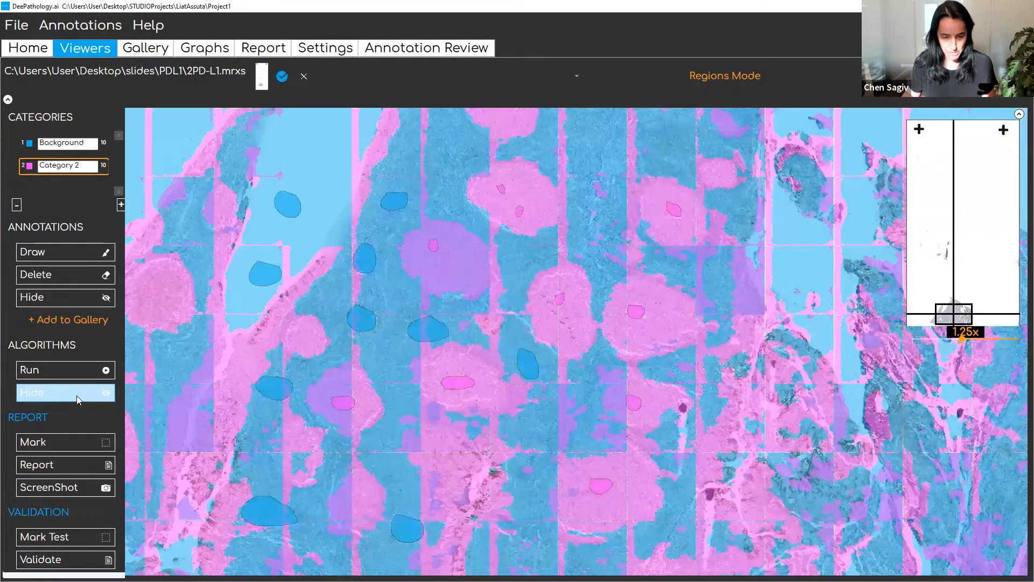
click(76, 395)
click(77, 395)
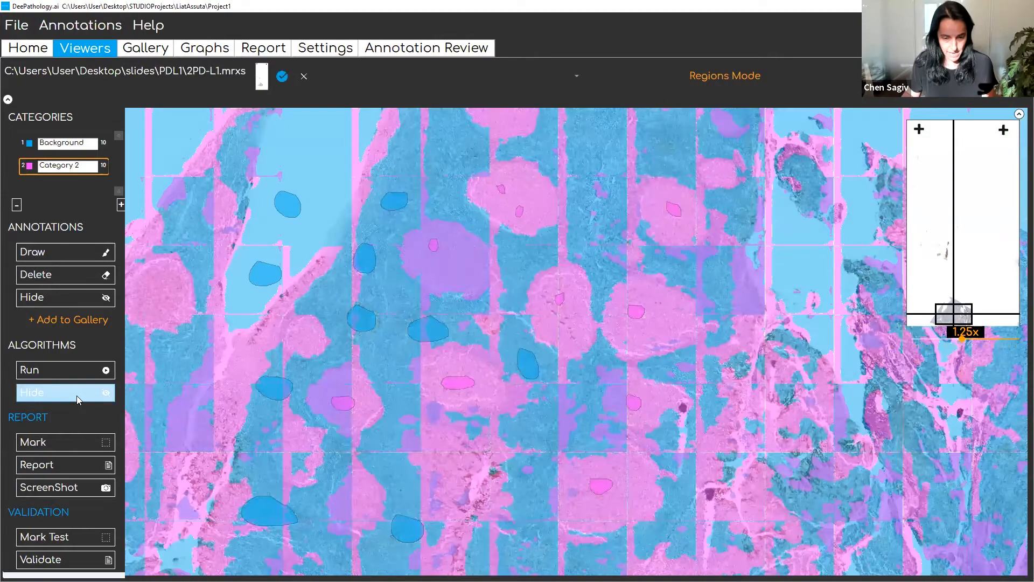
click(77, 396)
click(77, 396)
click(76, 395)
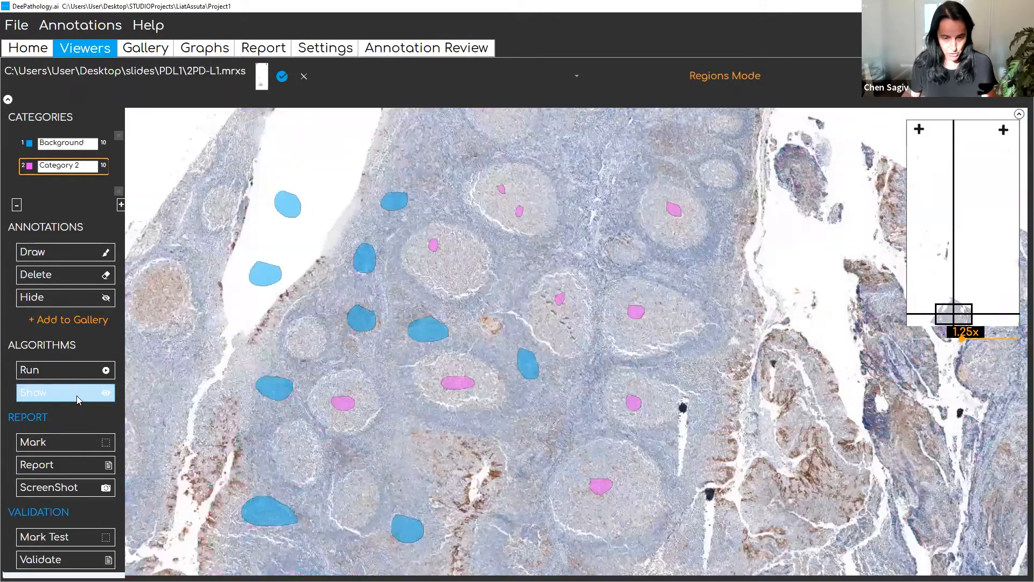
click(77, 396)
click(77, 395)
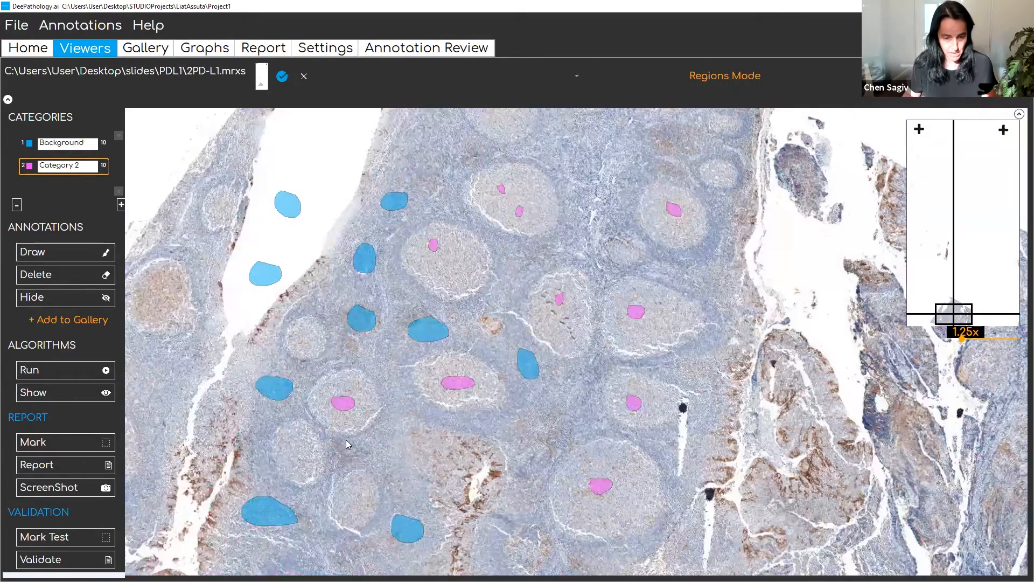
- Draw a Background annotation in the tissue just below the small annotated follicle in the lower-left part of the view
click(49, 141)
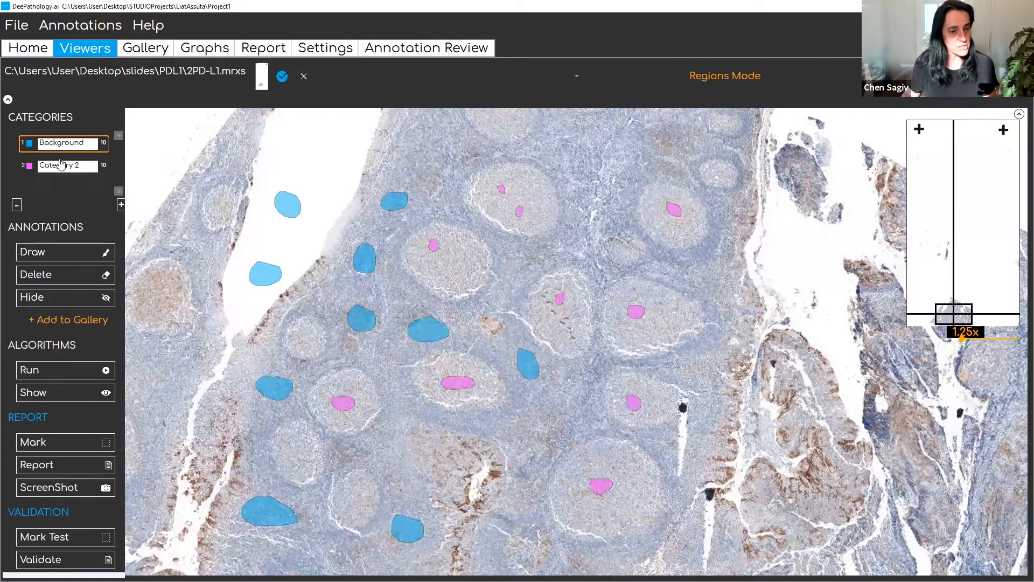
click(60, 251)
mouse_move(367, 431)
mouse_down()
mouse_move(336, 455)
mouse_move(378, 458)
mouse_move(376, 433)
mouse_up()
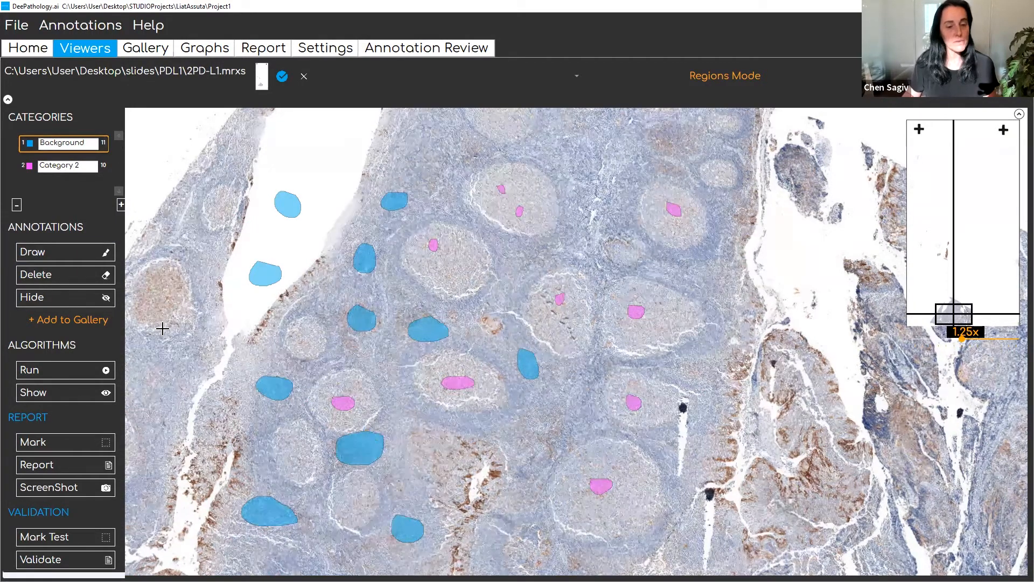
- Compare the algorithm results with the tissue around the added Background annotation by toggling the overlay, ending with it hidden
click(64, 392)
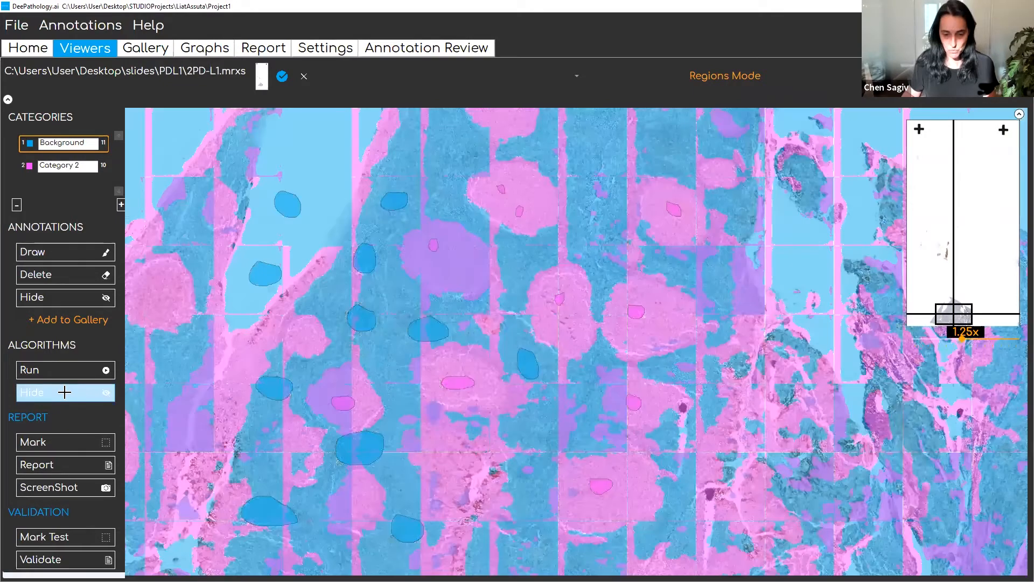
click(64, 392)
click(64, 392)
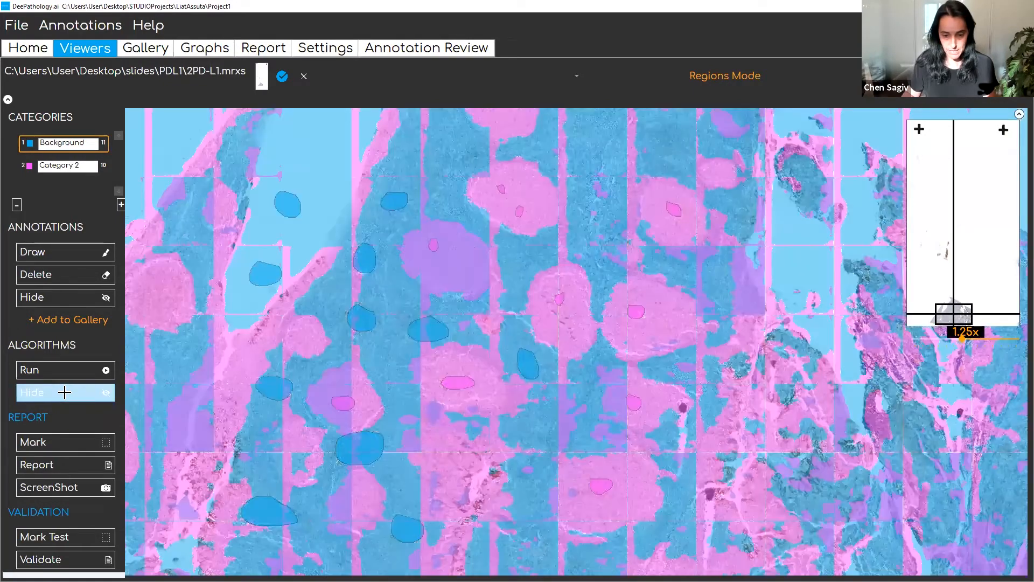
click(65, 392)
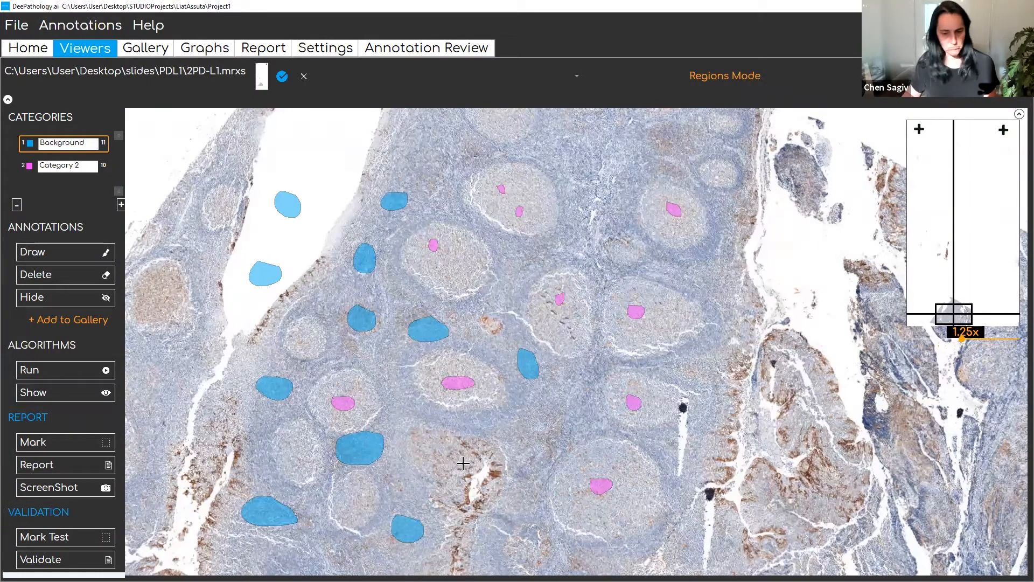
click(66, 393)
click(65, 392)
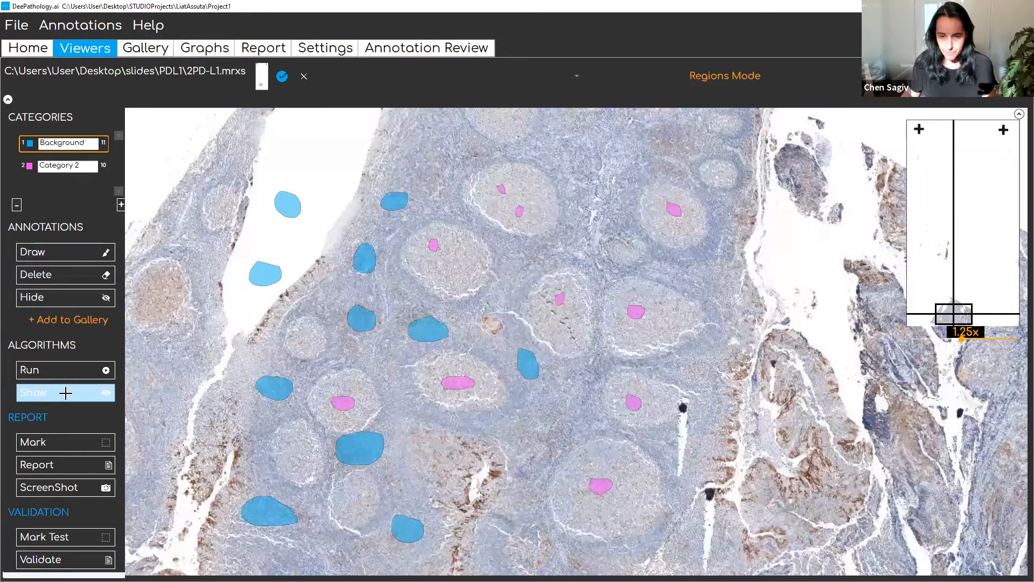
click(65, 392)
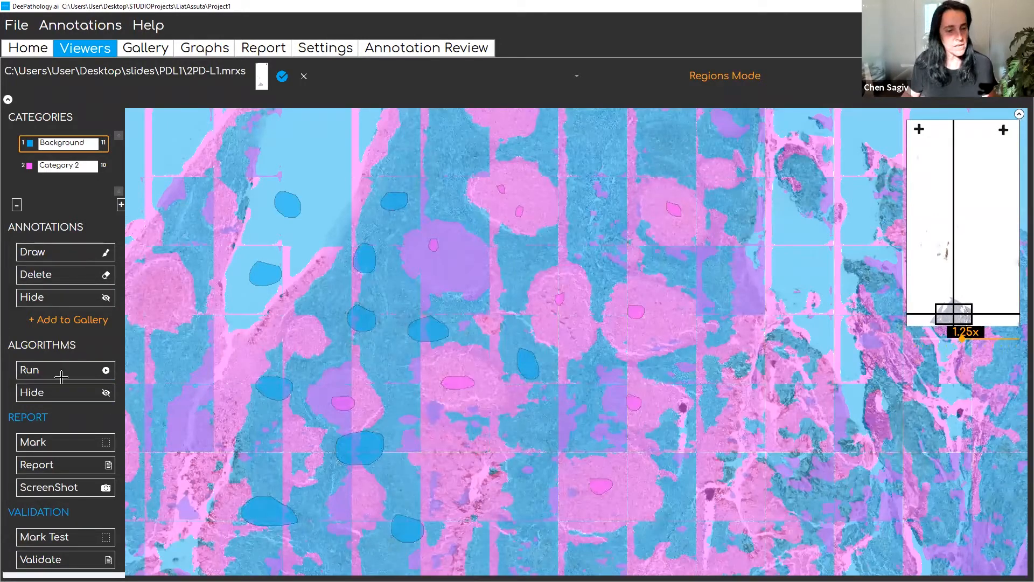
click(69, 391)
click(69, 389)
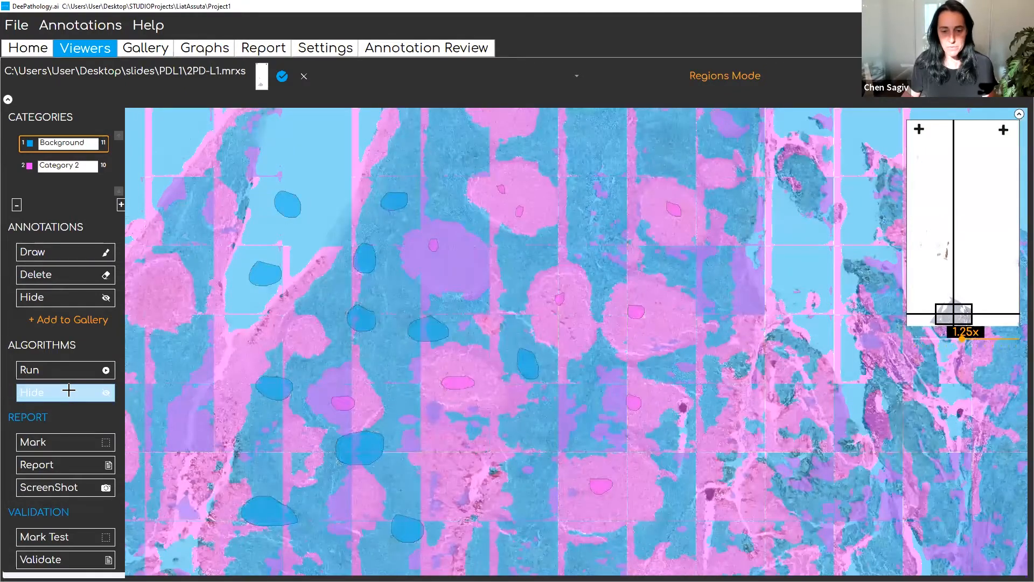
click(69, 390)
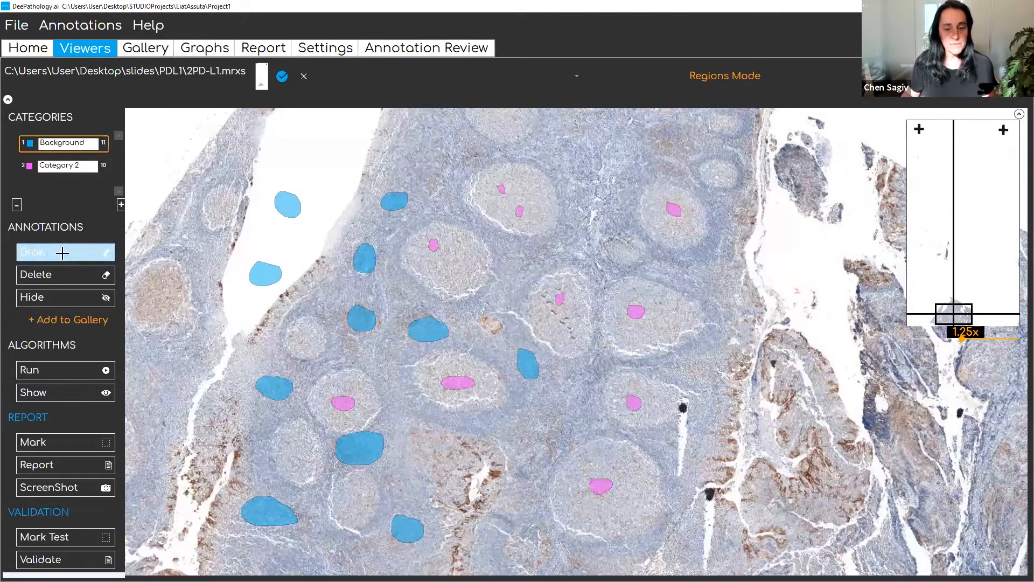
- Draw a Background annotation in the tissue between the two neighbouring follicles in the upper middle and show the algorithm results
mouse_move(505, 253)
mouse_down()
mouse_move(483, 285)
mouse_move(512, 285)
mouse_move(513, 260)
mouse_up()
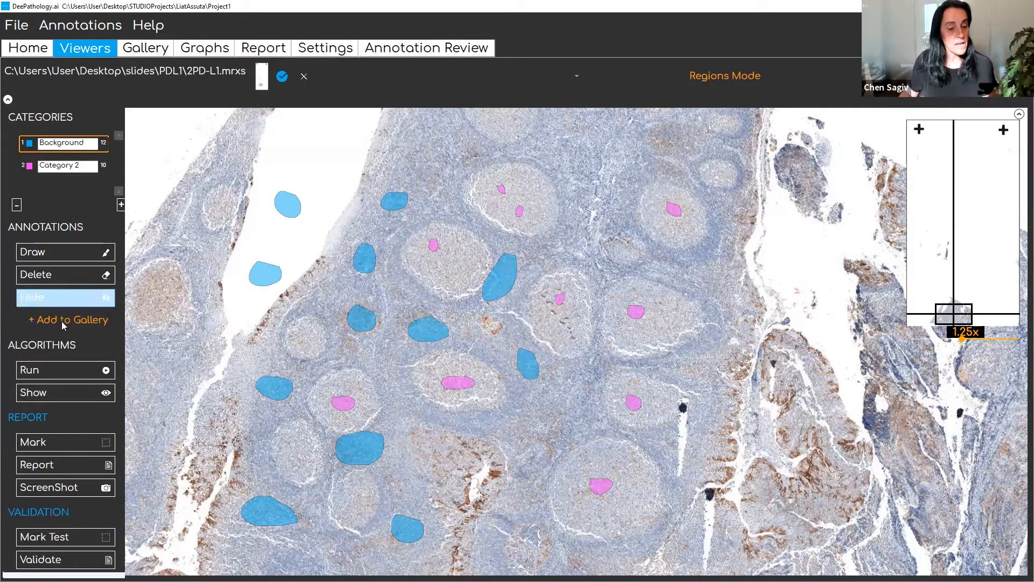
click(69, 394)
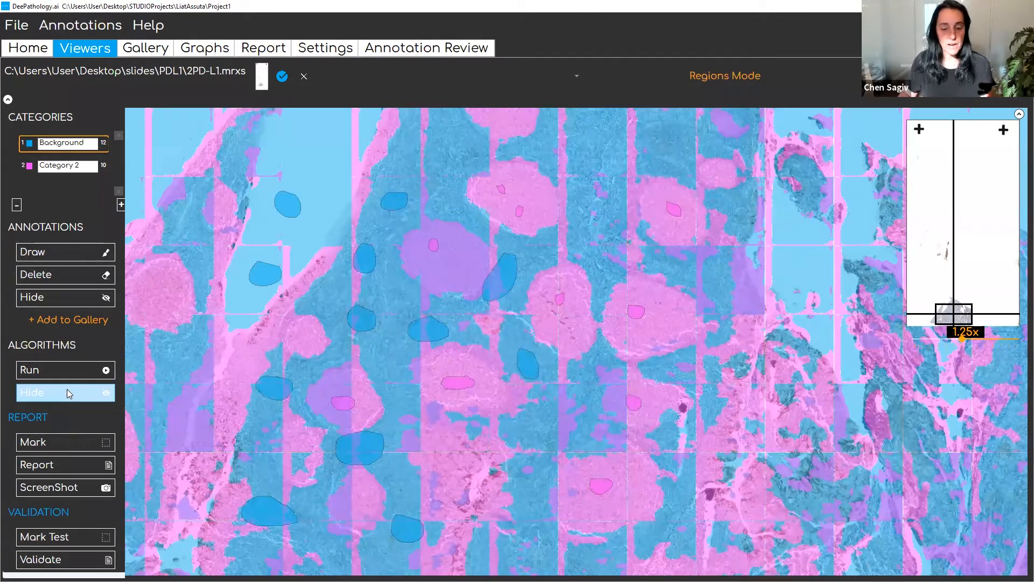
click(67, 392)
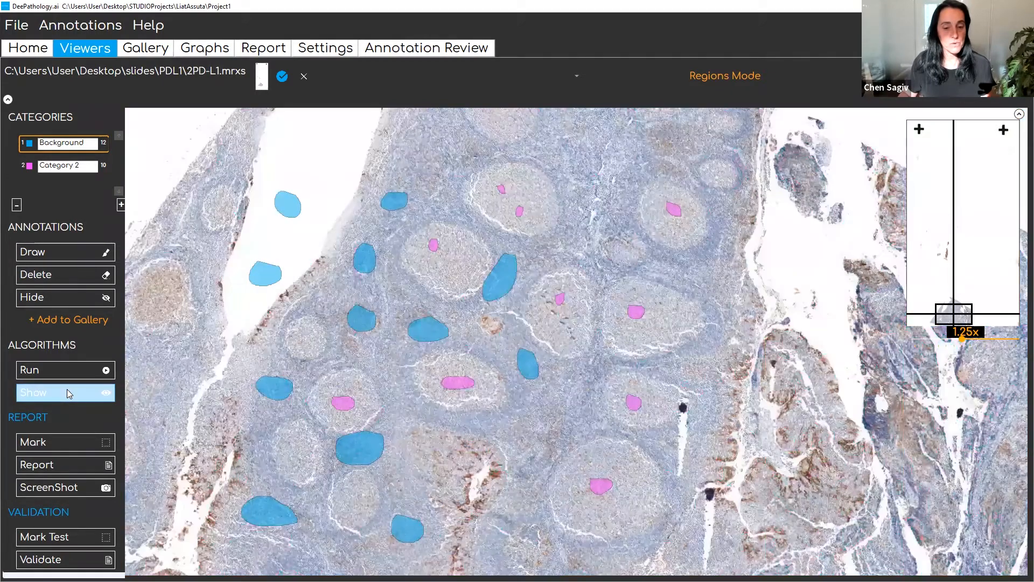
click(67, 393)
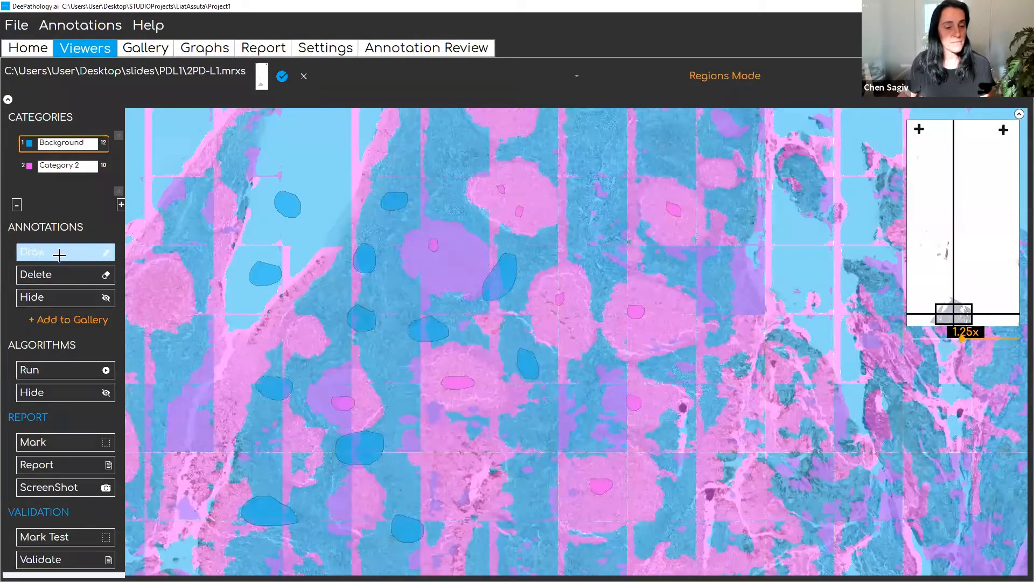
- Draw two Background annotations: a large one across the upper tissue edge by the white gap and a narrow vertical one beside the top-middle follicle
mouse_move(393, 114)
mouse_down()
mouse_move(342, 160)
mouse_move(379, 215)
mouse_move(395, 115)
mouse_up()
click(73, 251)
mouse_move(570, 117)
mouse_down()
mouse_move(561, 135)
mouse_move(564, 241)
mouse_move(577, 169)
mouse_move(569, 120)
mouse_up()
- Compare the results overlay with the tissue and draw a small Background annotation at the upper-right edge of the annotated follicle near the tissue's right side
click(89, 257)
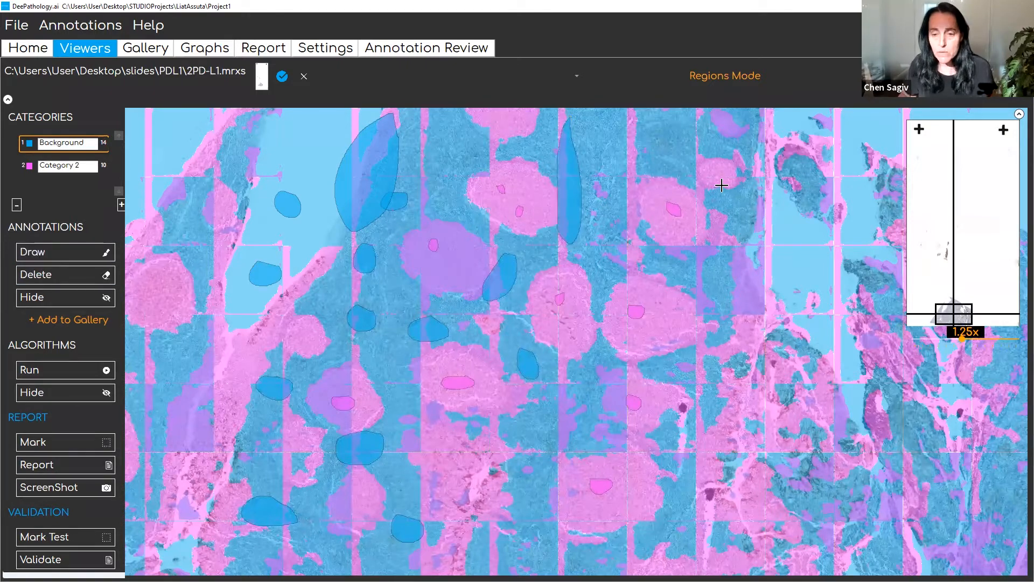
click(77, 397)
click(77, 397)
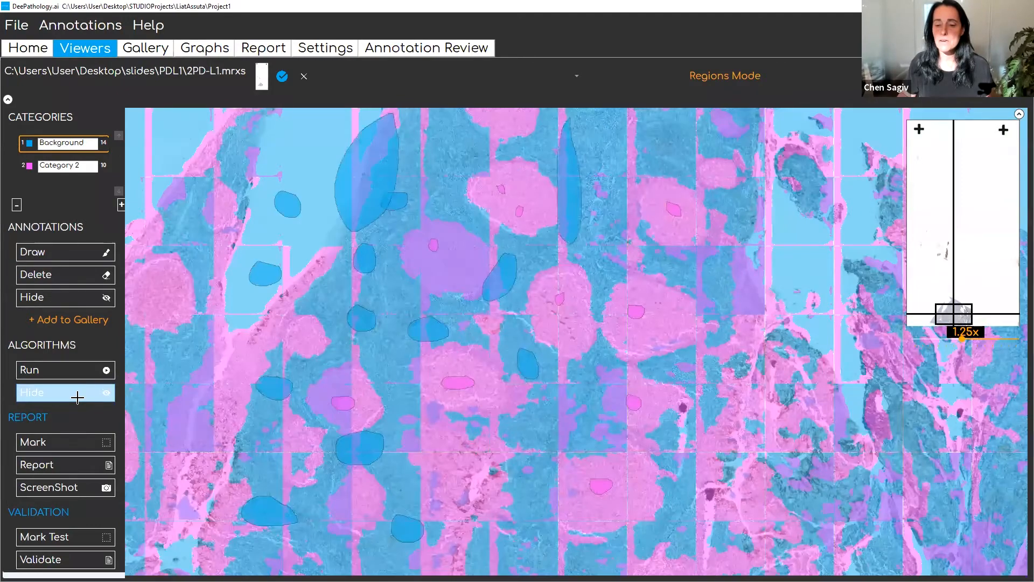
click(77, 397)
click(77, 397)
mouse_move(704, 187)
mouse_down()
mouse_move(691, 183)
mouse_move(699, 205)
mouse_move(704, 188)
mouse_up()
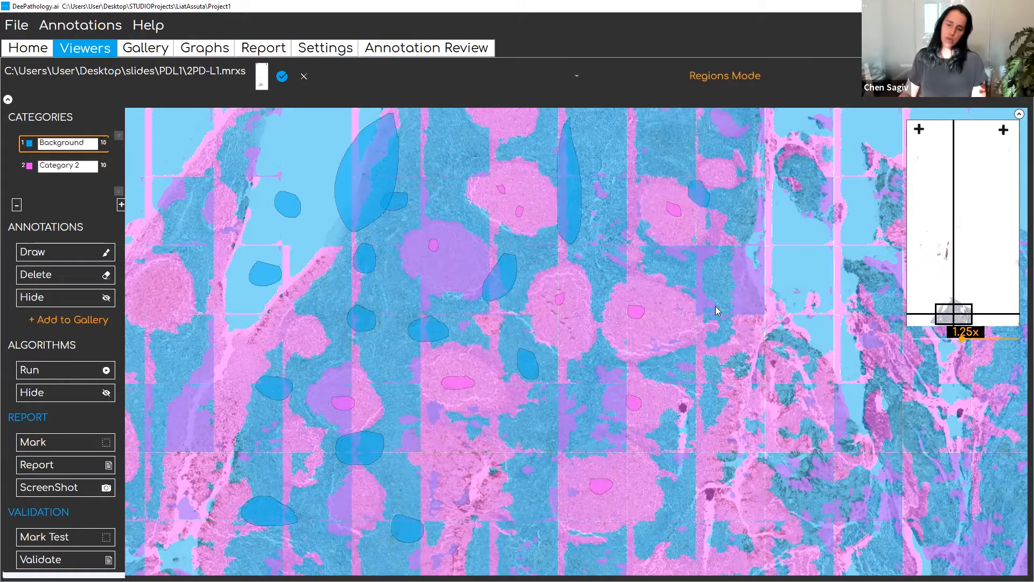
- Hide the algorithm results and draw a Category 2 annotation covering the whole follicle just above the large bottom-centre one
click(71, 391)
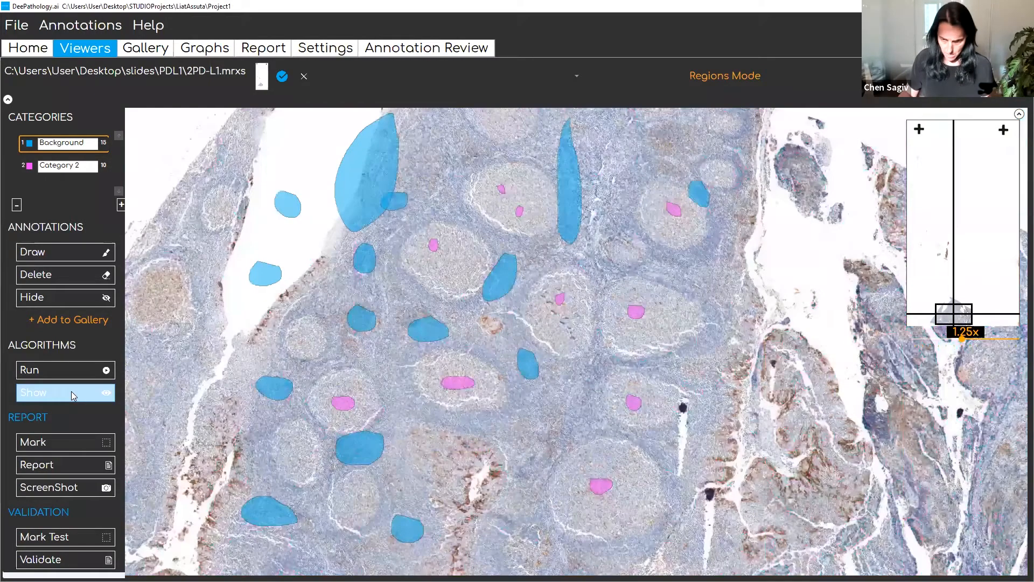
click(70, 392)
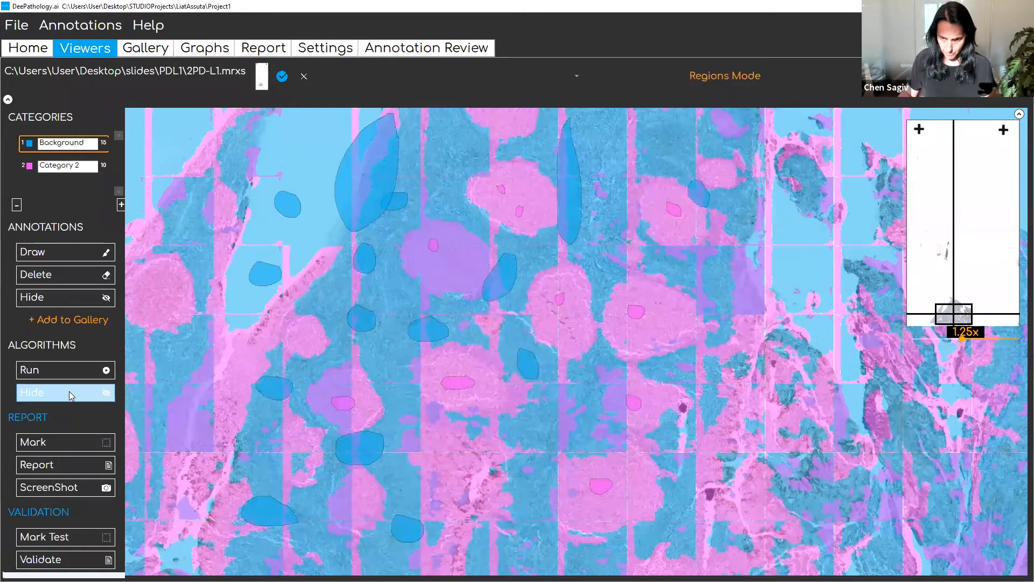
click(69, 391)
click(71, 165)
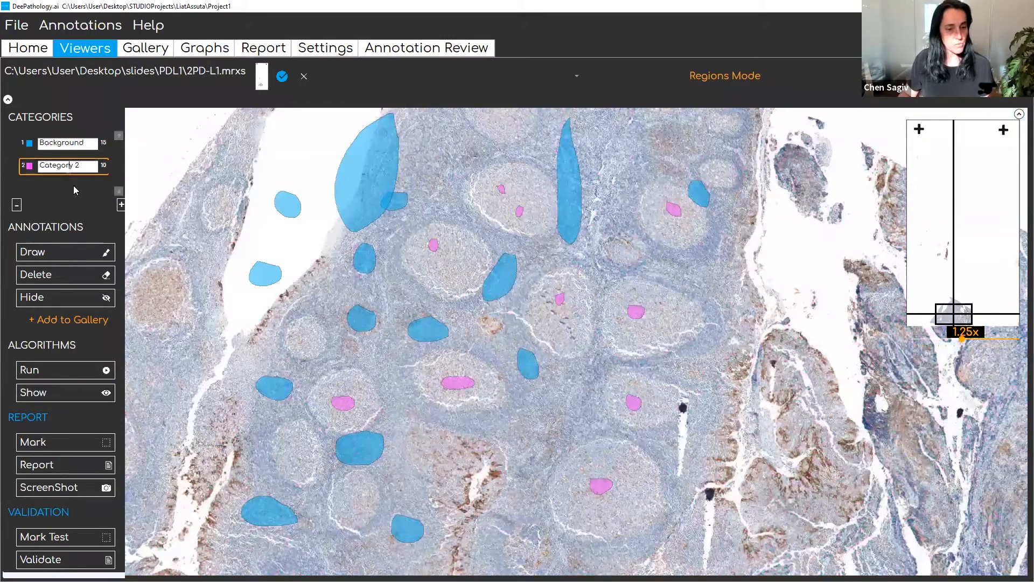
click(64, 250)
mouse_move(620, 373)
mouse_down()
mouse_move(602, 397)
mouse_move(621, 418)
mouse_move(662, 423)
mouse_move(682, 405)
mouse_move(654, 378)
mouse_move(627, 373)
mouse_up()
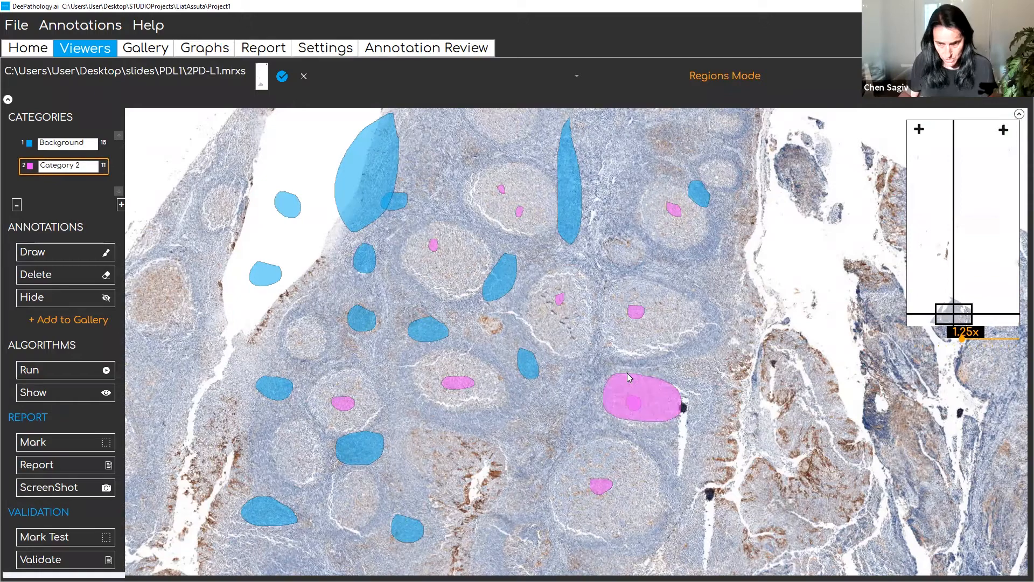
- Compare the results with the tissue, hide them, and draw a narrow Background annotation directly below the large Category 2 annotation
click(65, 389)
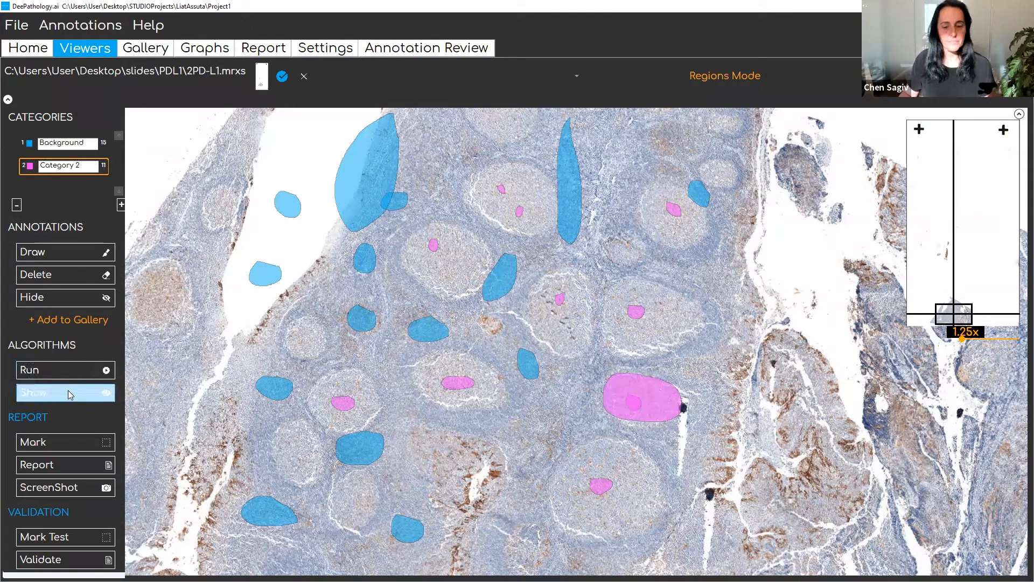
click(69, 391)
click(69, 390)
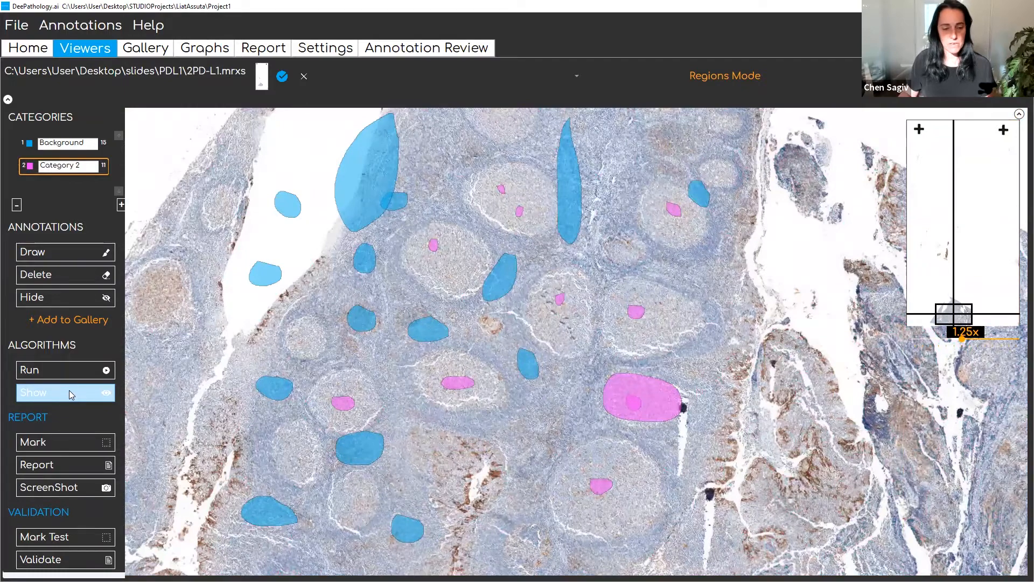
click(69, 390)
click(68, 390)
click(68, 143)
click(59, 251)
mouse_move(644, 426)
mouse_down()
mouse_move(619, 417)
mouse_move(625, 437)
mouse_move(664, 441)
mouse_move(653, 434)
mouse_up()
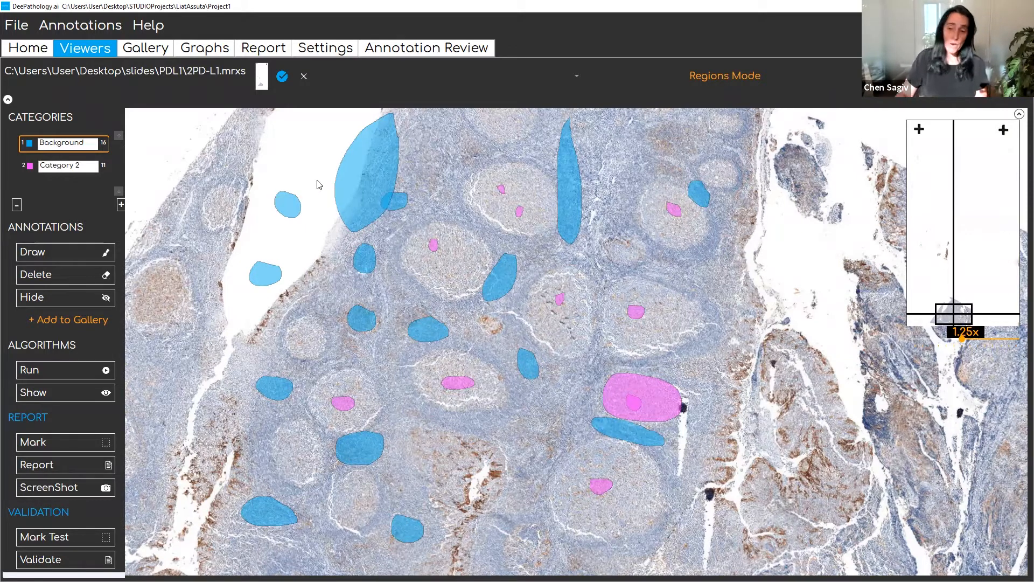
- Check the training graph, then refresh the annotation review and look through the Category 2 annotations
click(205, 48)
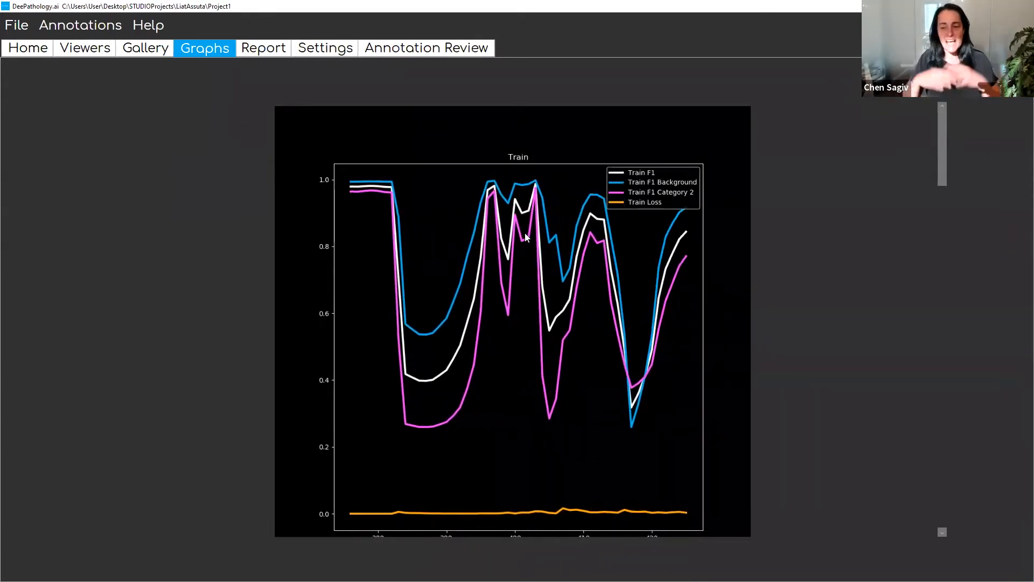
click(446, 51)
click(33, 298)
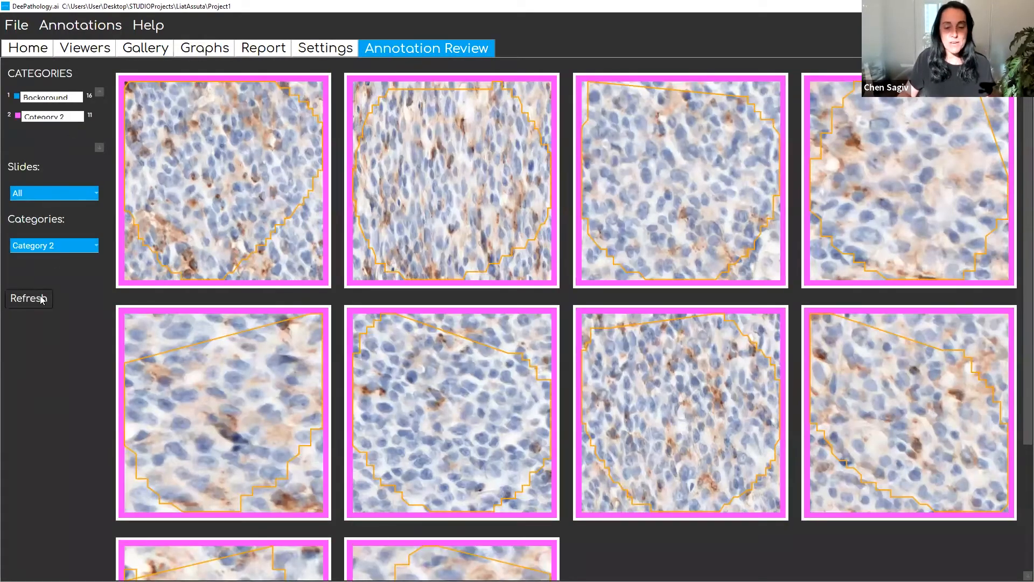
scroll(619, 437, down, 1)
scroll(617, 435, down, 3)
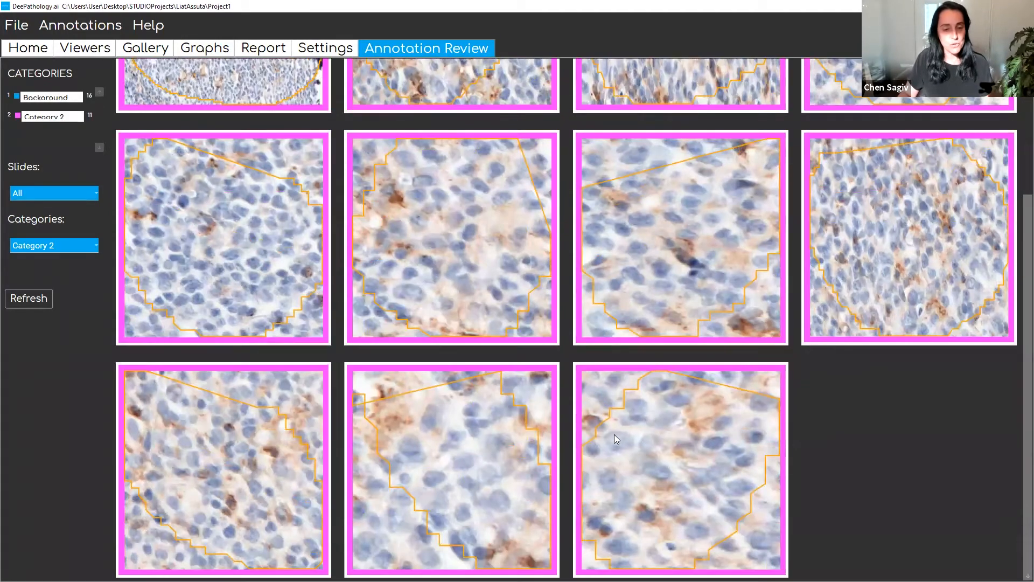
scroll(615, 434, up, 4)
scroll(614, 435, down, 3)
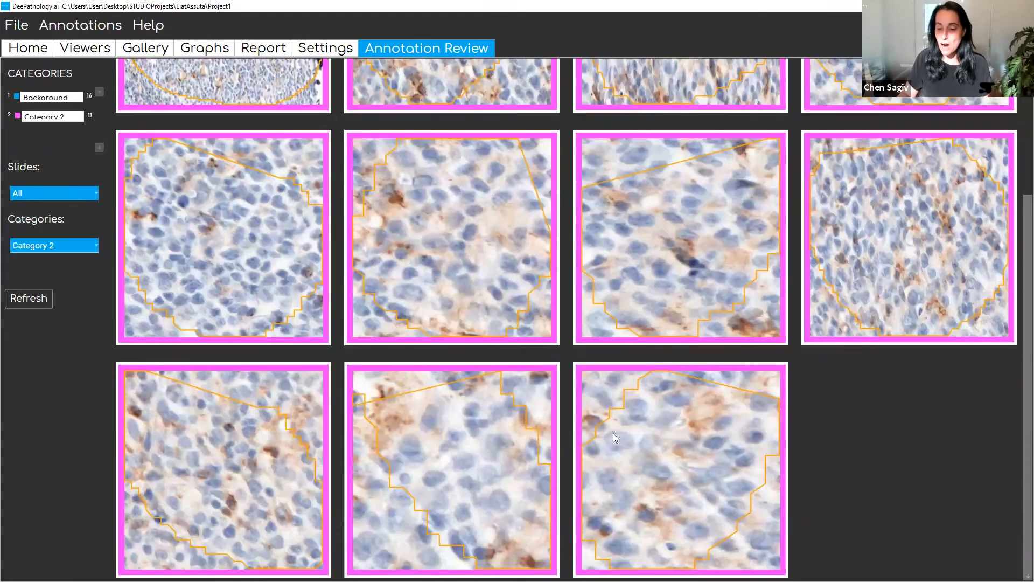
scroll(613, 433, up, 3)
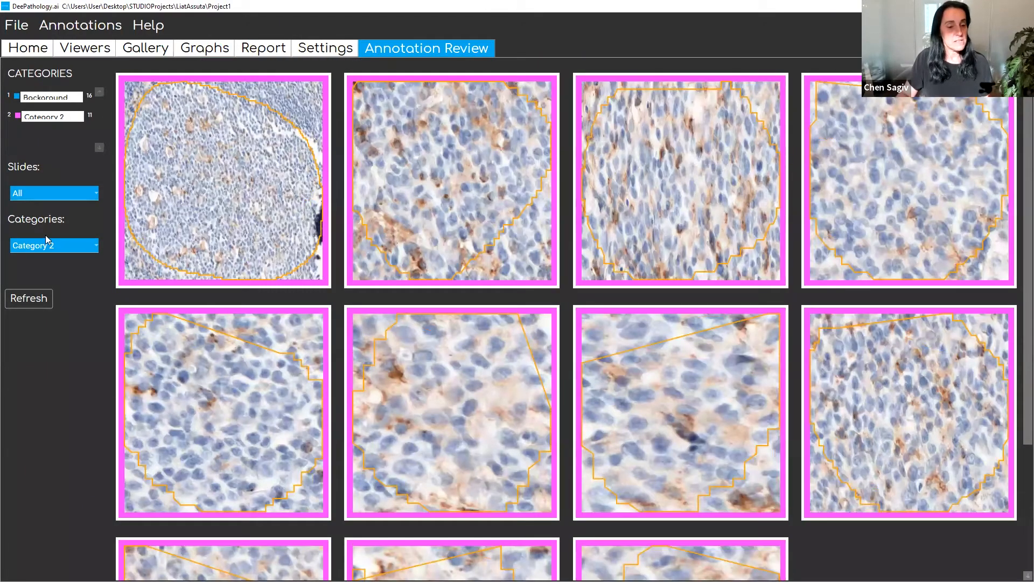
- Filter the annotation review to the Background category and look through its annotations
click(87, 245)
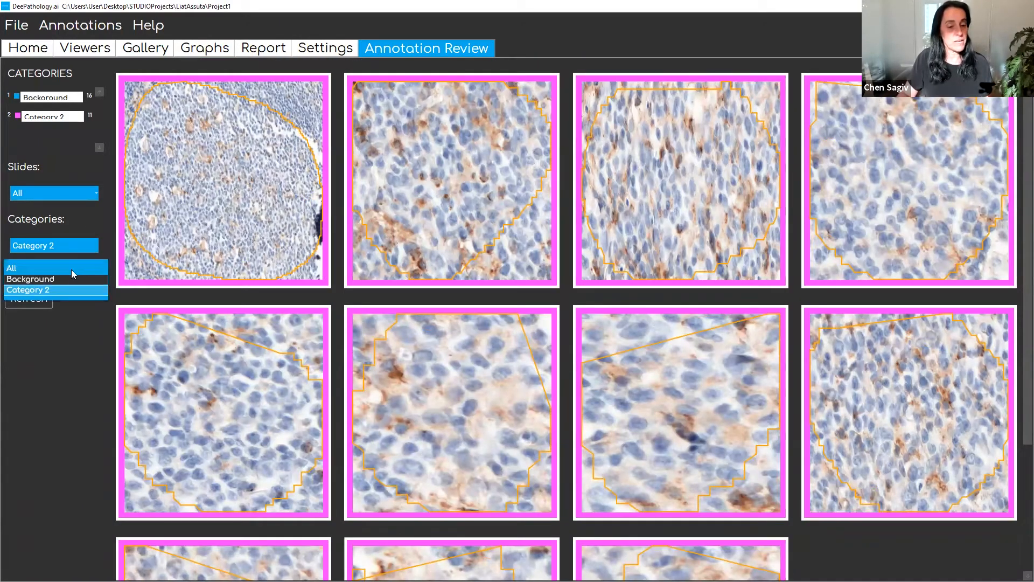
click(71, 279)
click(36, 298)
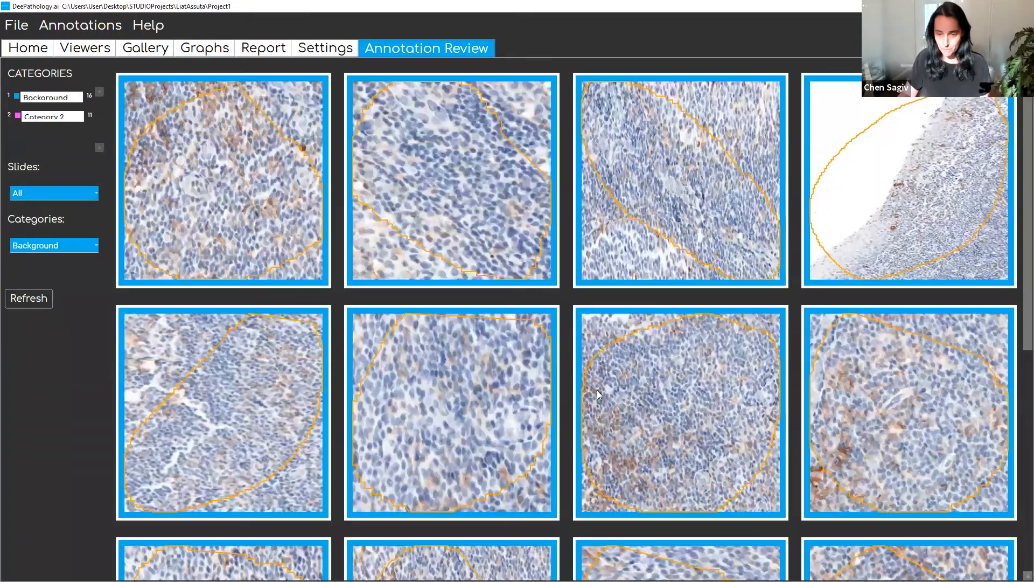
scroll(598, 394, down, 3)
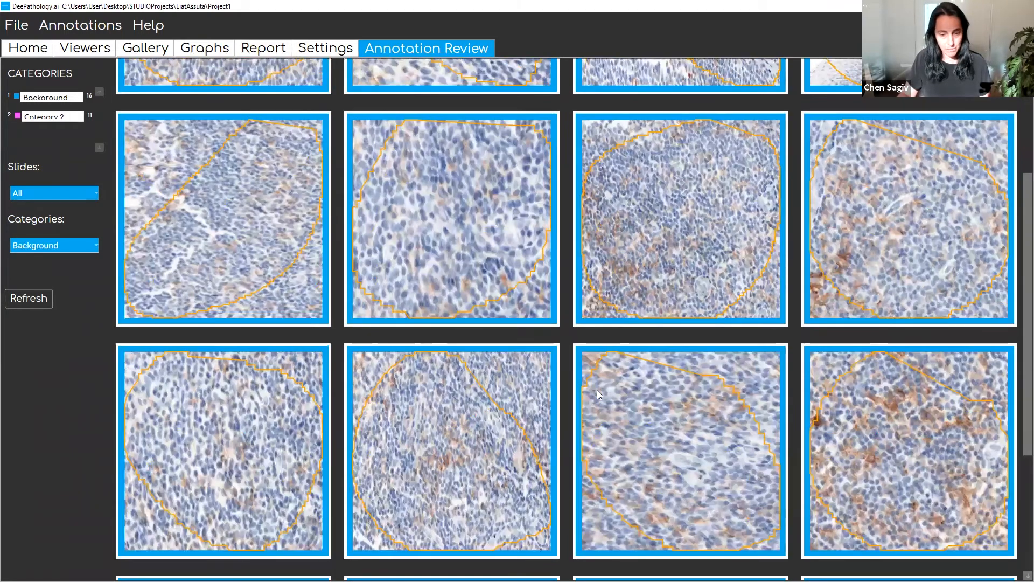
scroll(598, 394, down, 3)
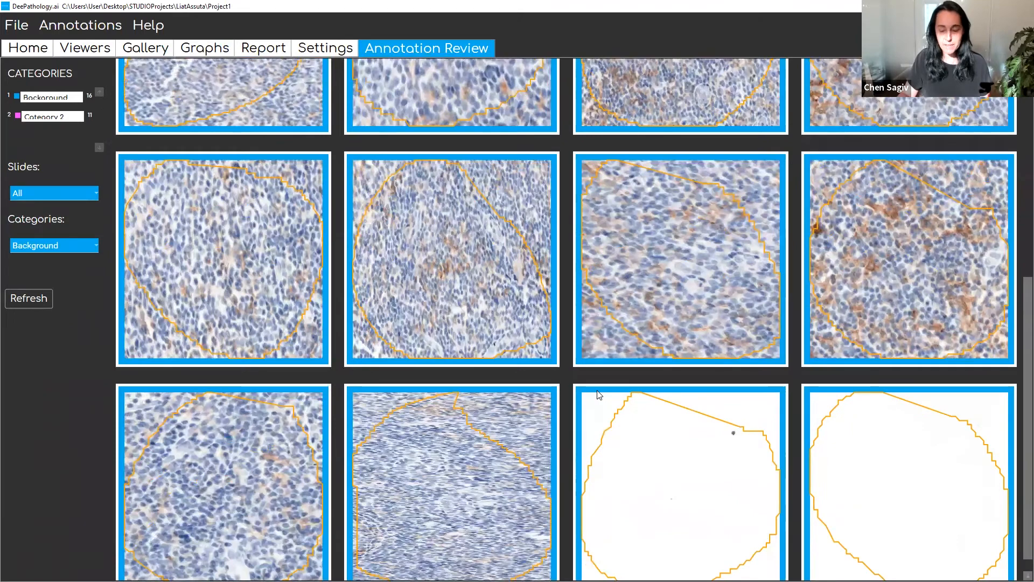
scroll(597, 393, up, 6)
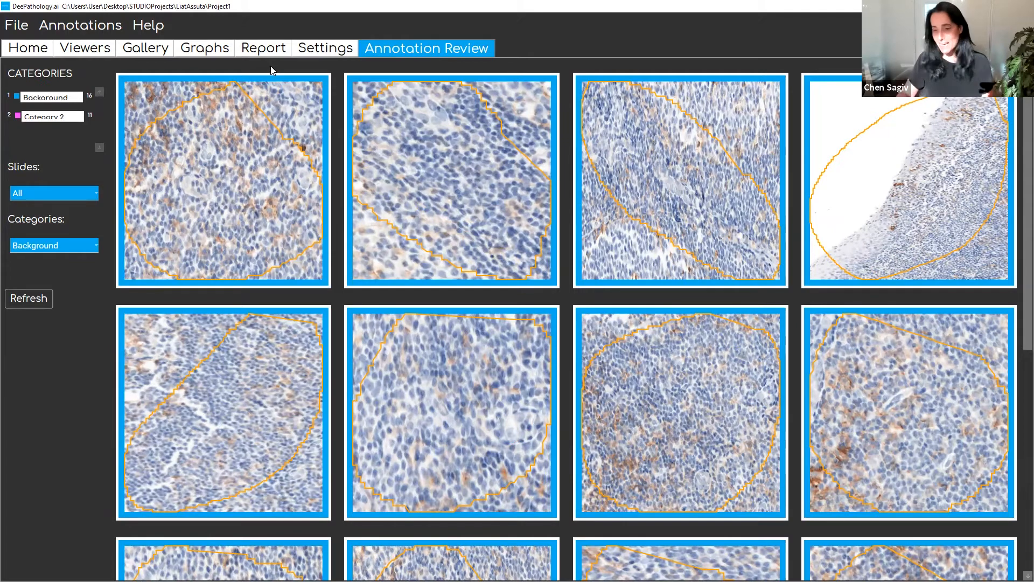
- Check the training graph, show the current results on the slide, and rerun the algorithm on the annotated area
click(200, 49)
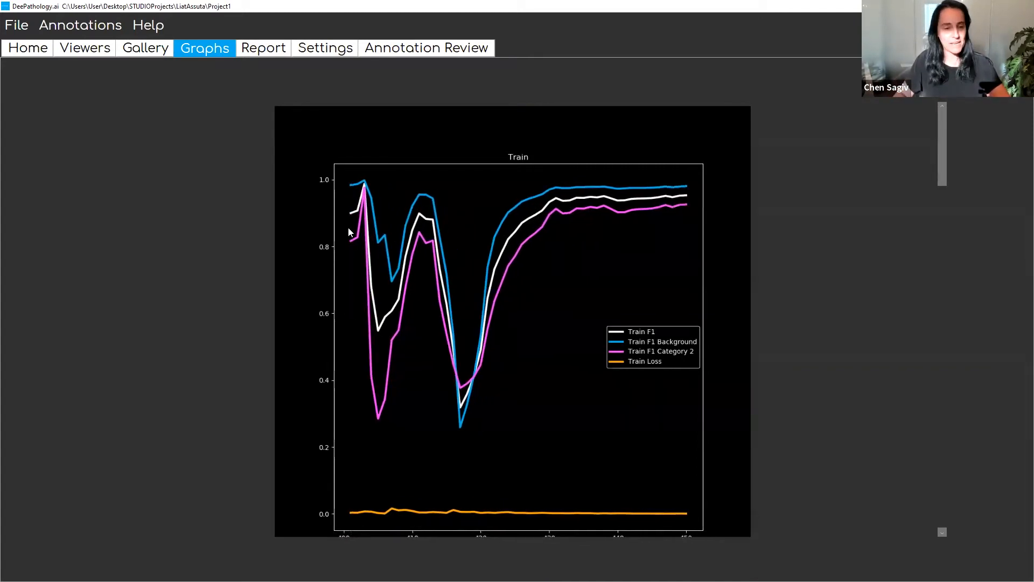
click(84, 54)
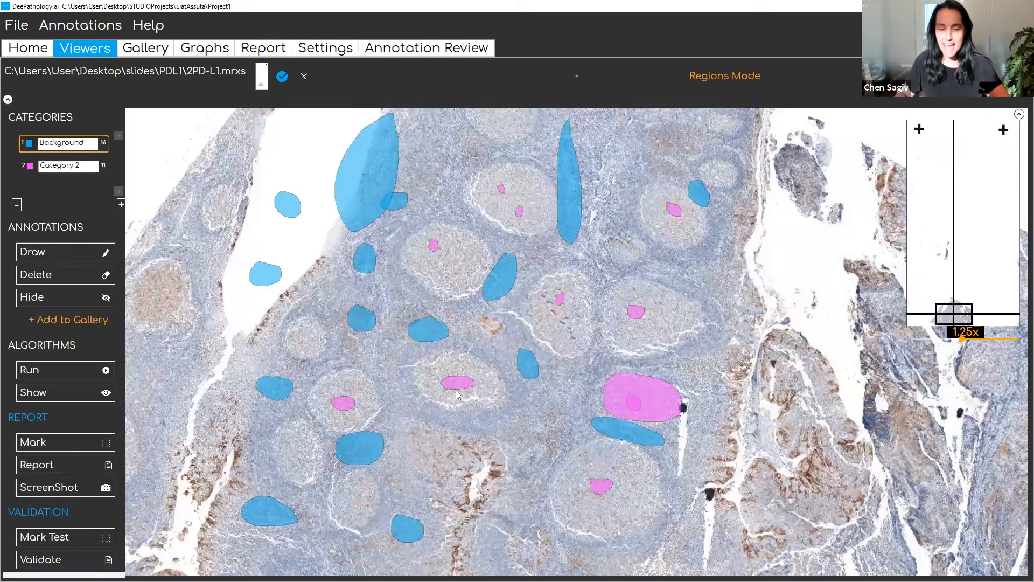
click(44, 395)
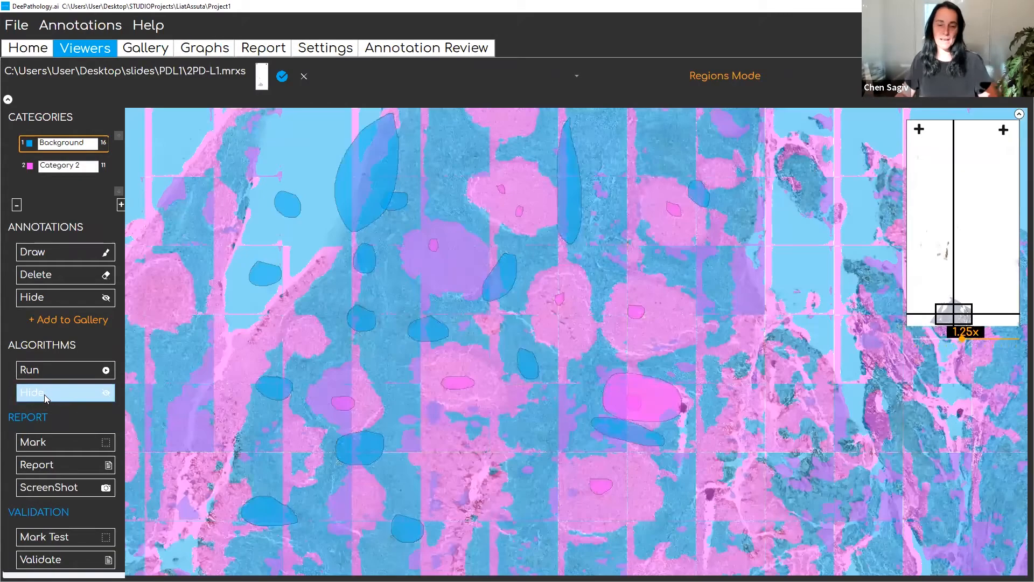
click(72, 371)
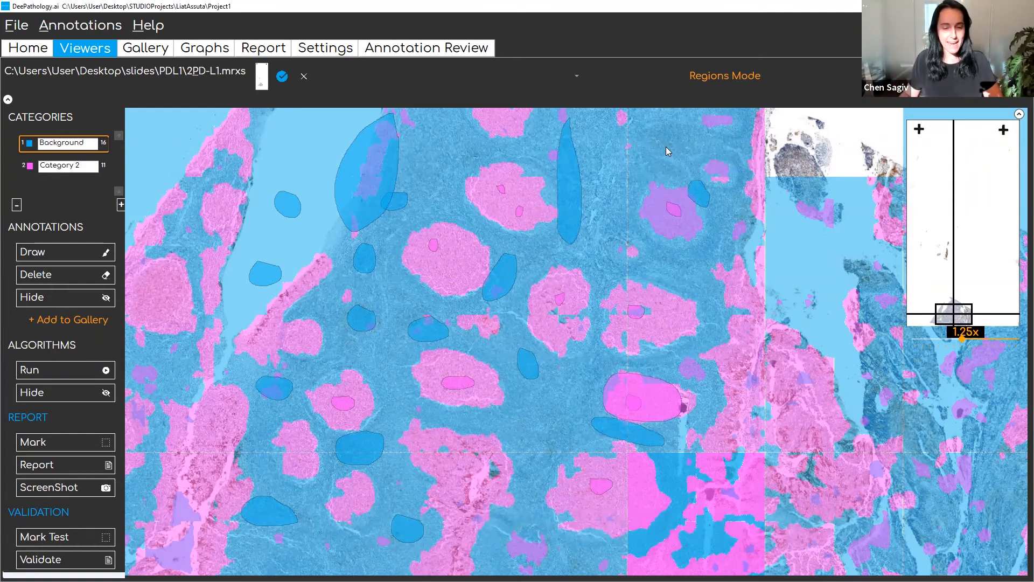
key(alt+Tab)
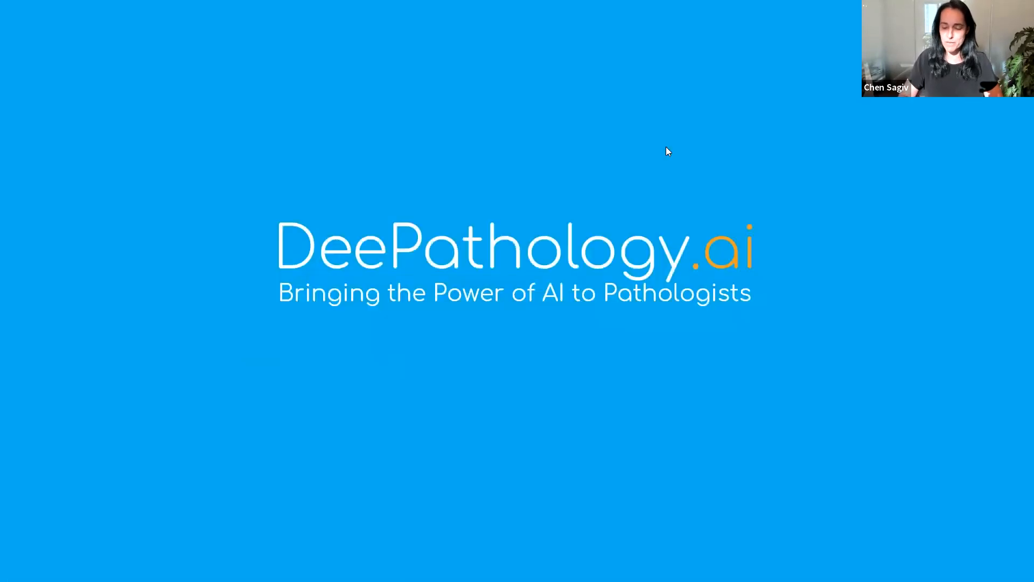
key(Right)
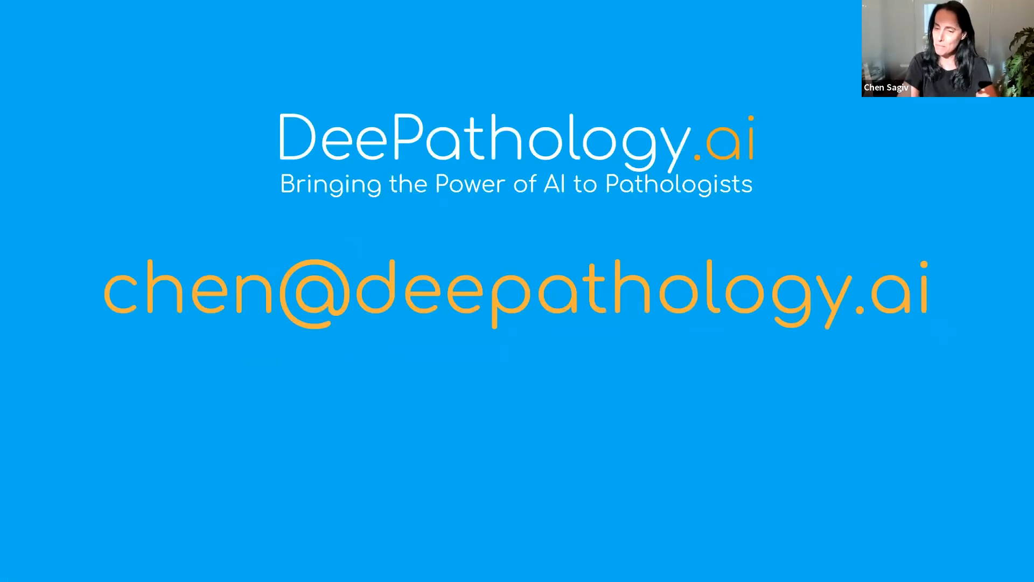